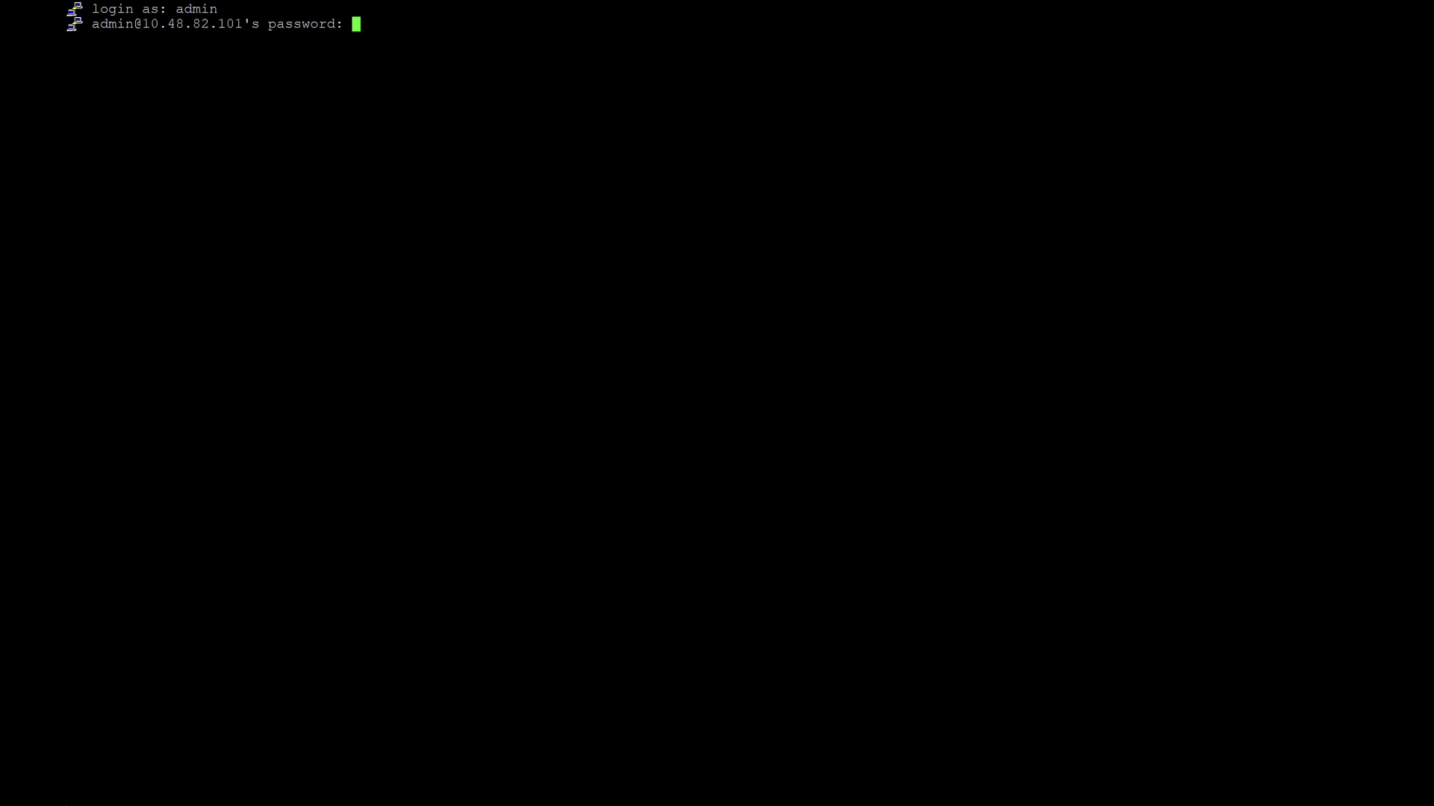
key("Return")
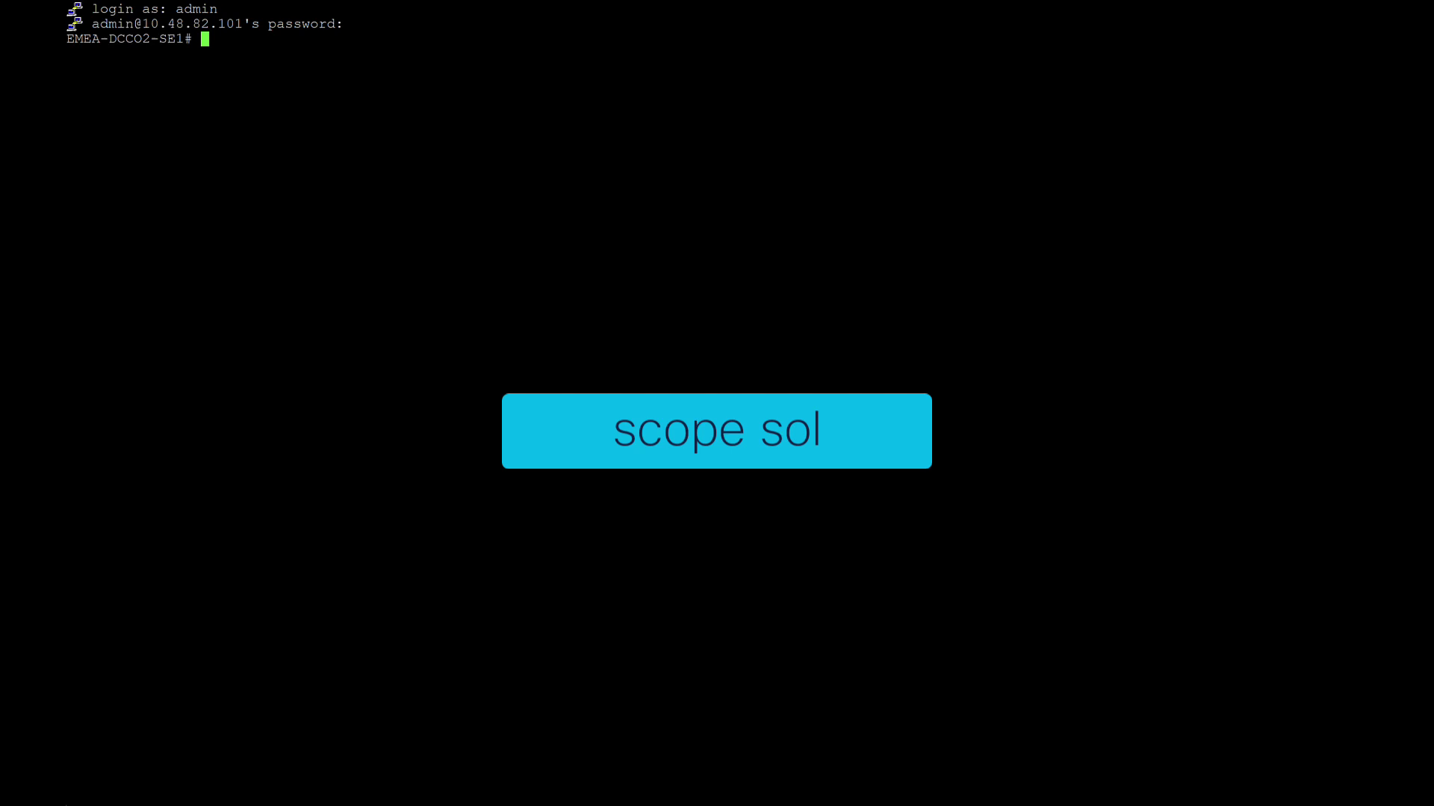
Log in as admin and enable Serial over LAN with 'scope sol', 'set enabled yes' and 'commit'
type("scope sol")
key("Return")
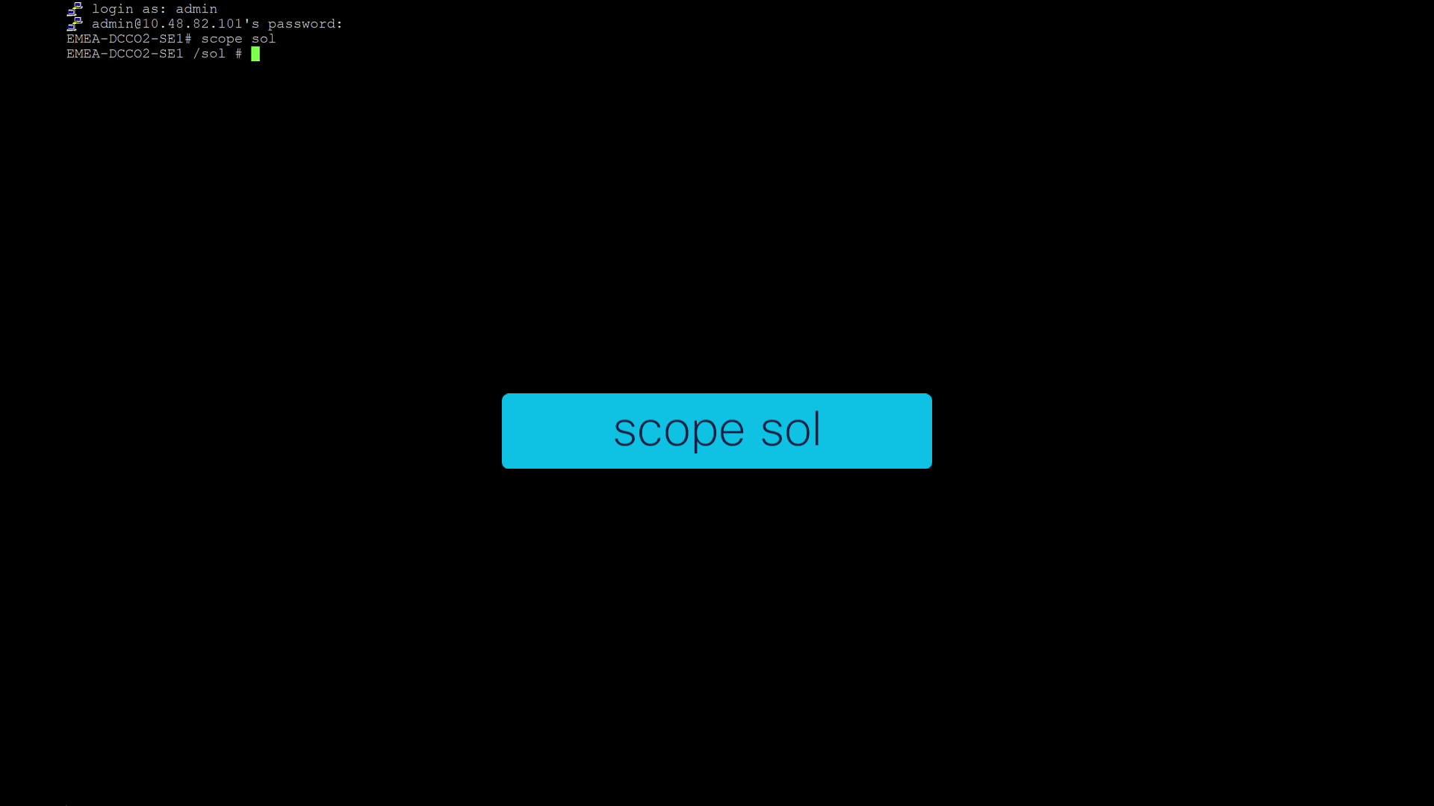
type("set enabled yes")
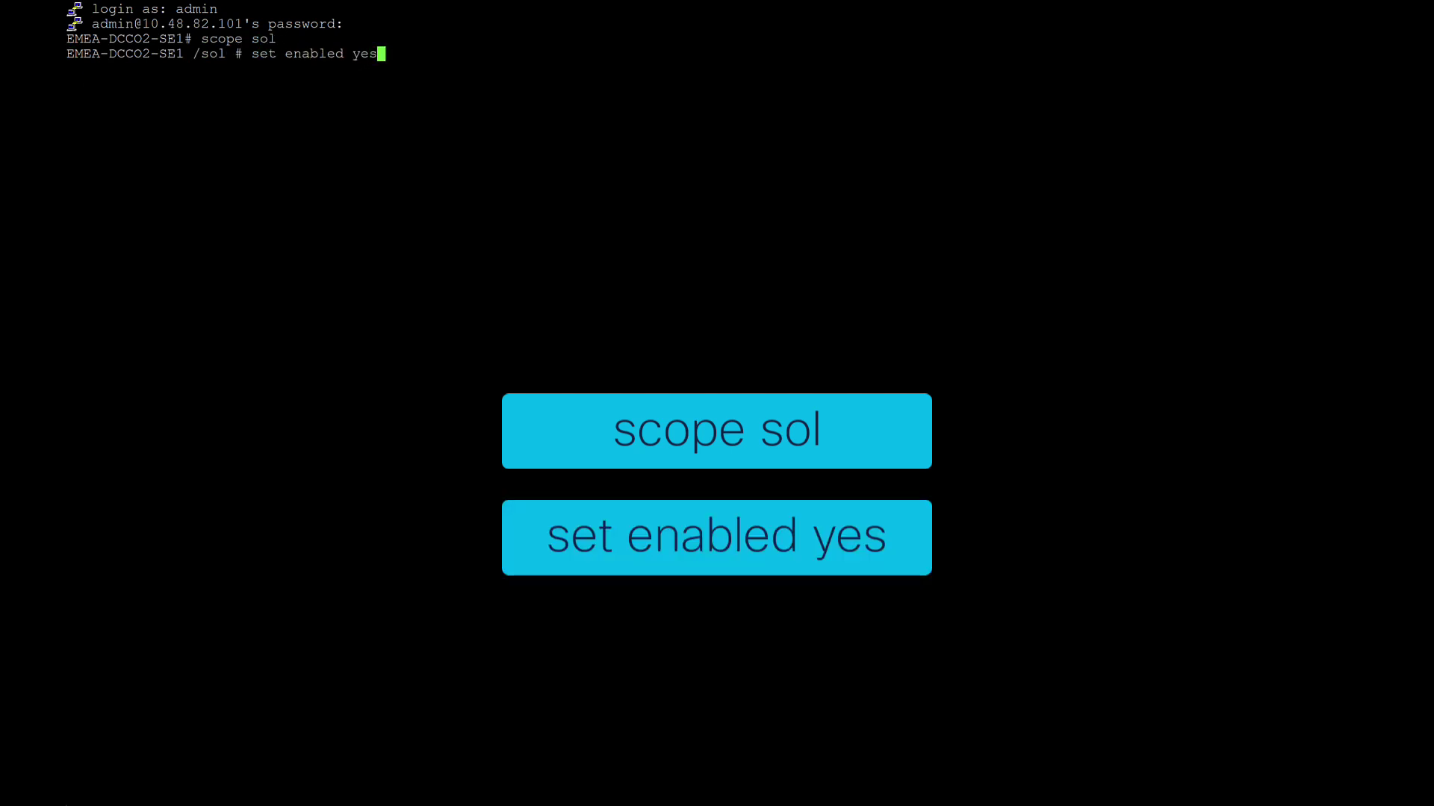
key("Return")
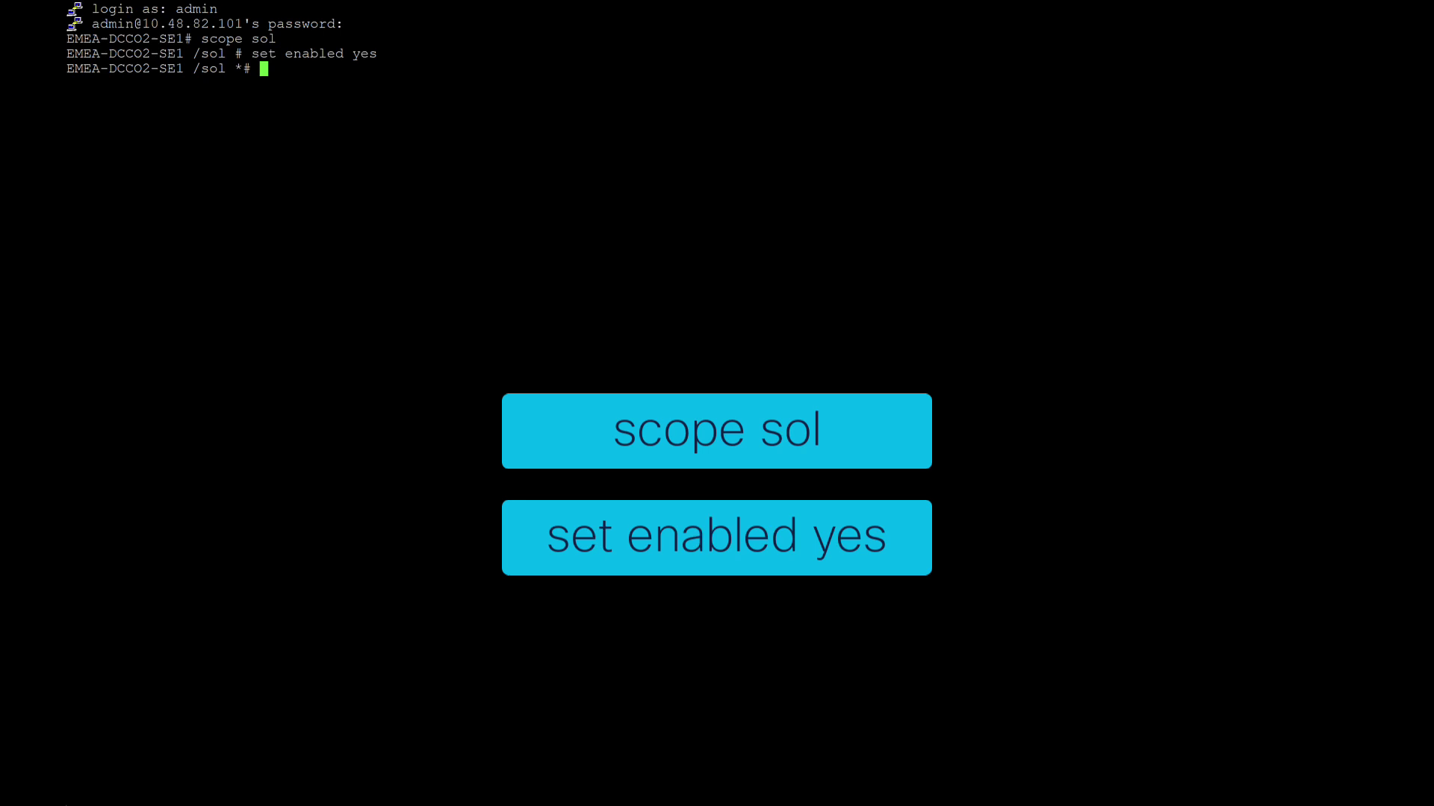
type("commit")
key("Return")
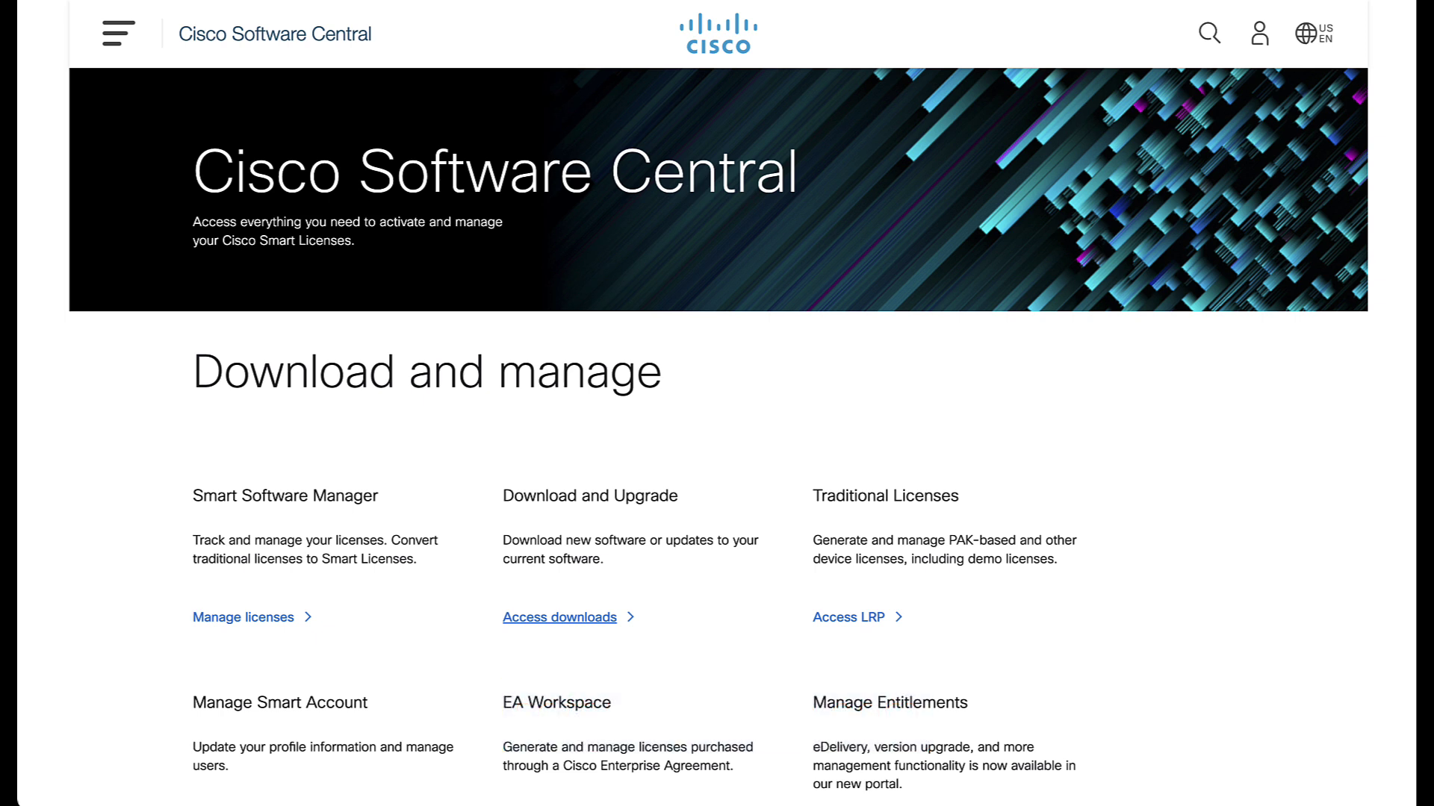
Search Access downloads for 'nexus dashboard' and open the Nexus Dashboard product page
left_click(577, 618)
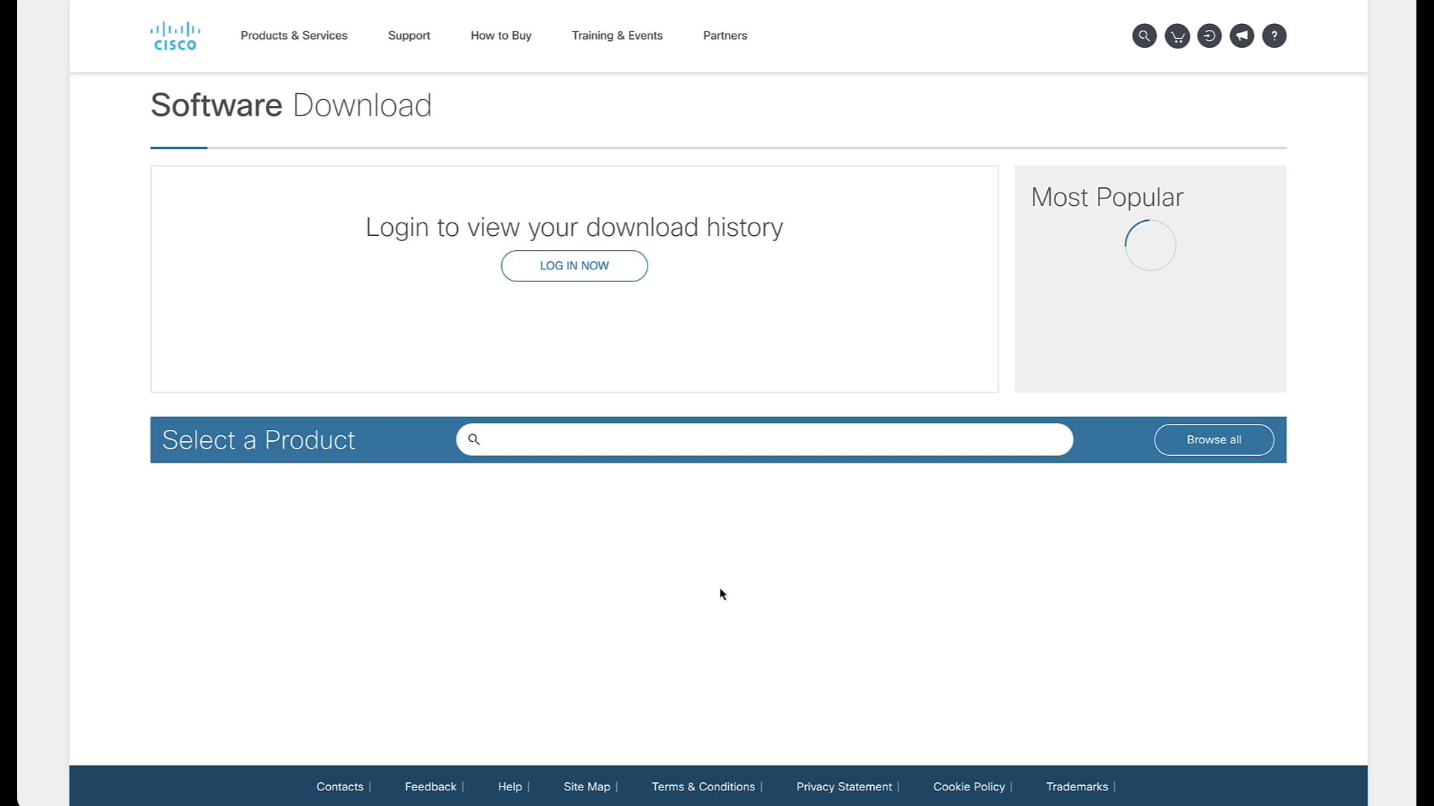
left_click(652, 444)
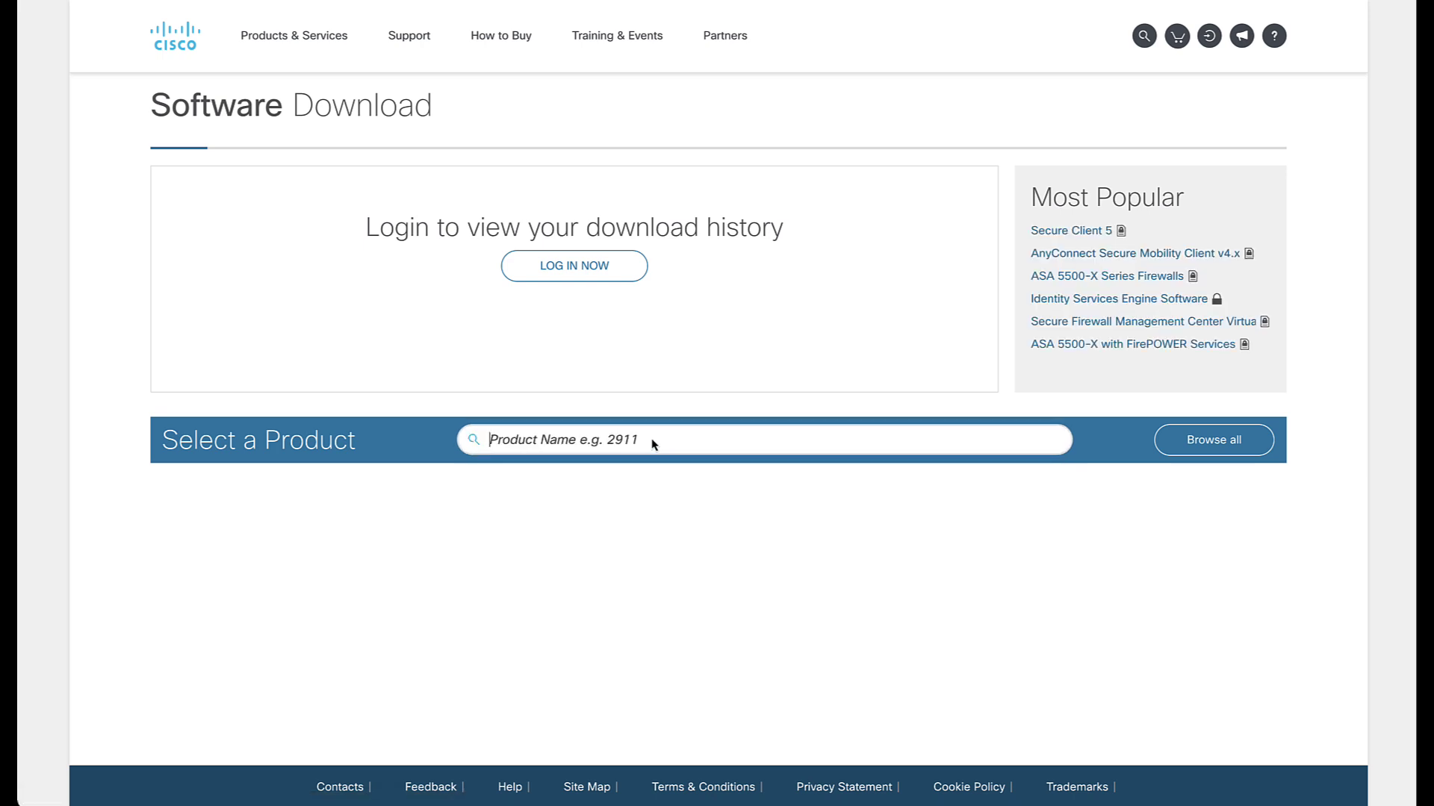
type("nexus da")
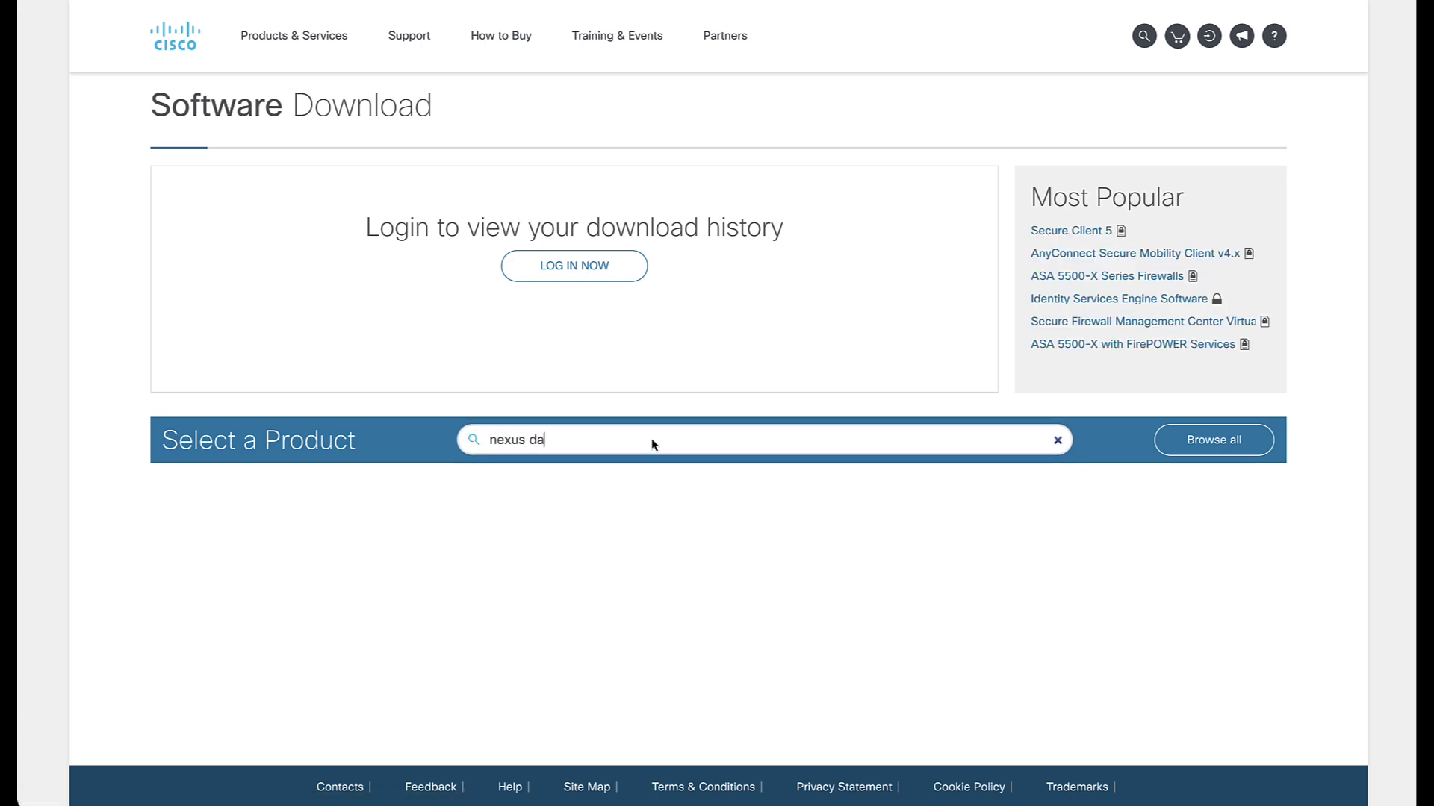
type("shboard")
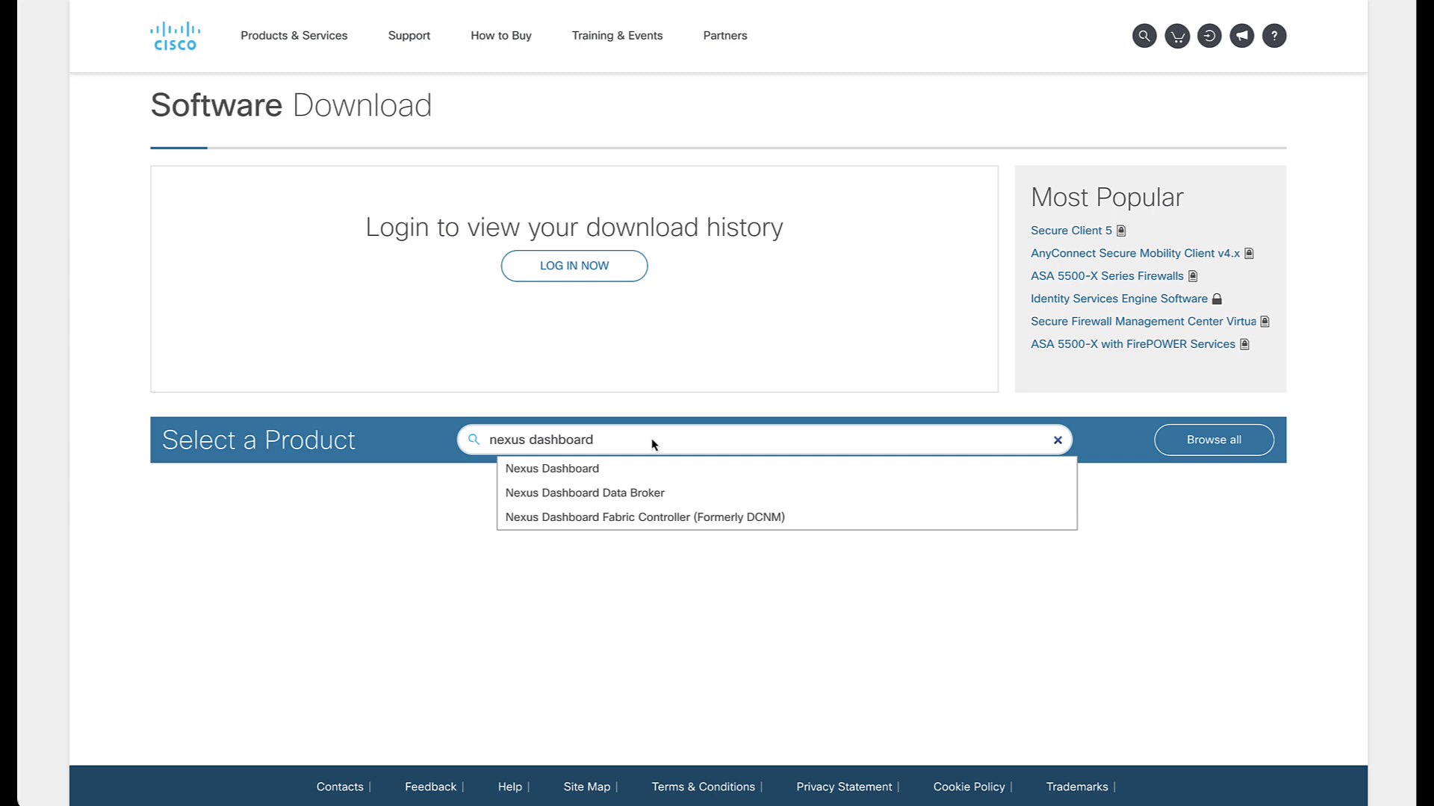
left_click(620, 470)
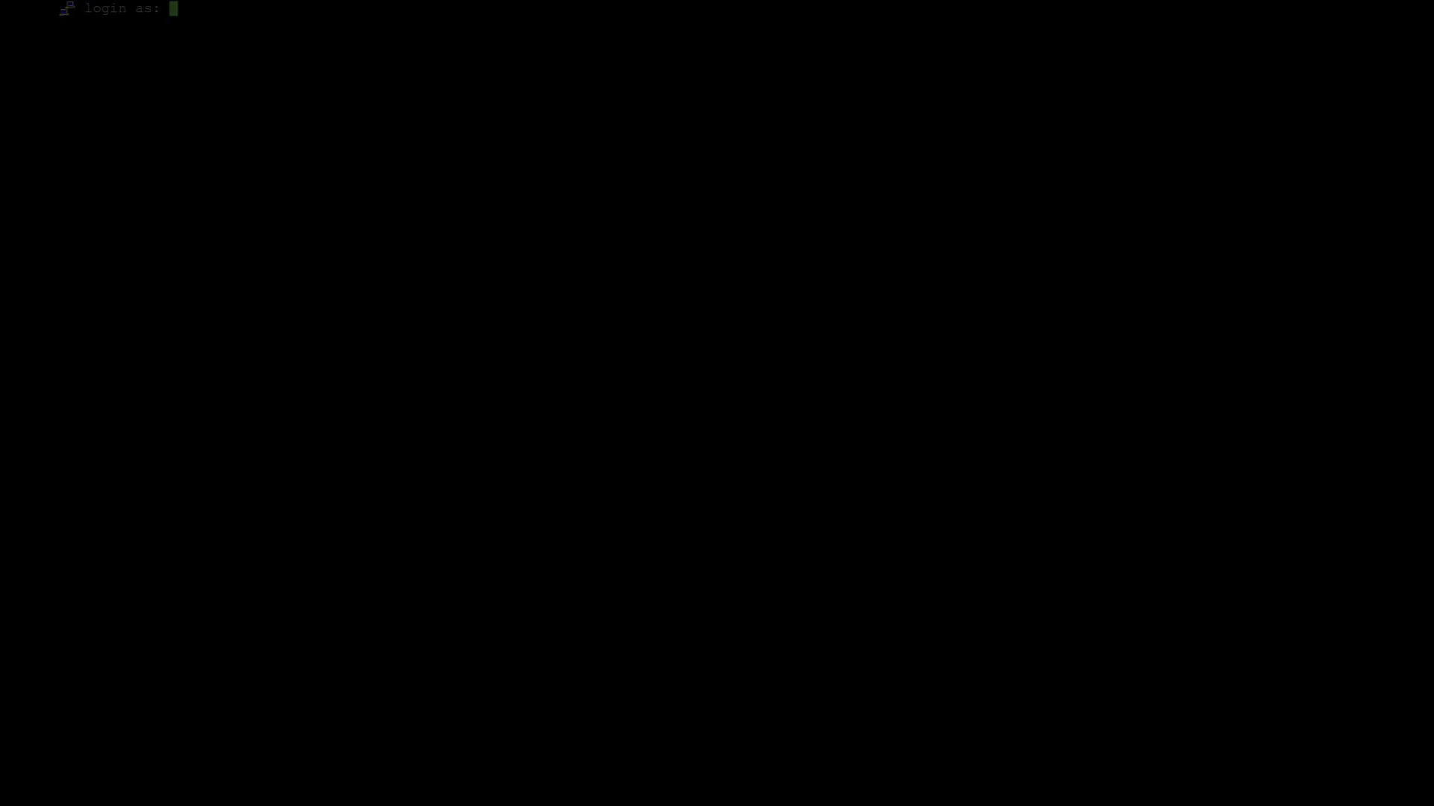
type("admin")
key("Return")
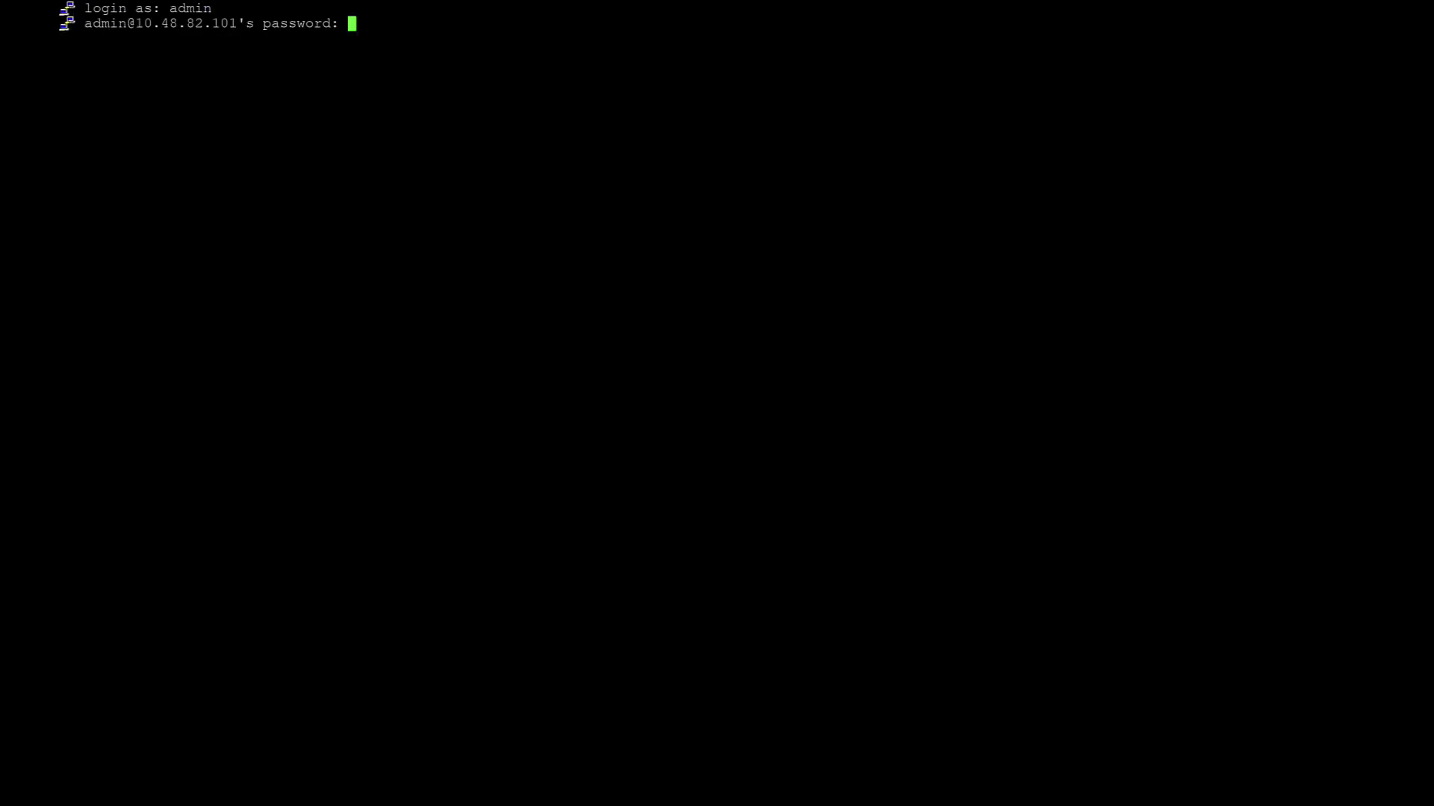
key("Return")
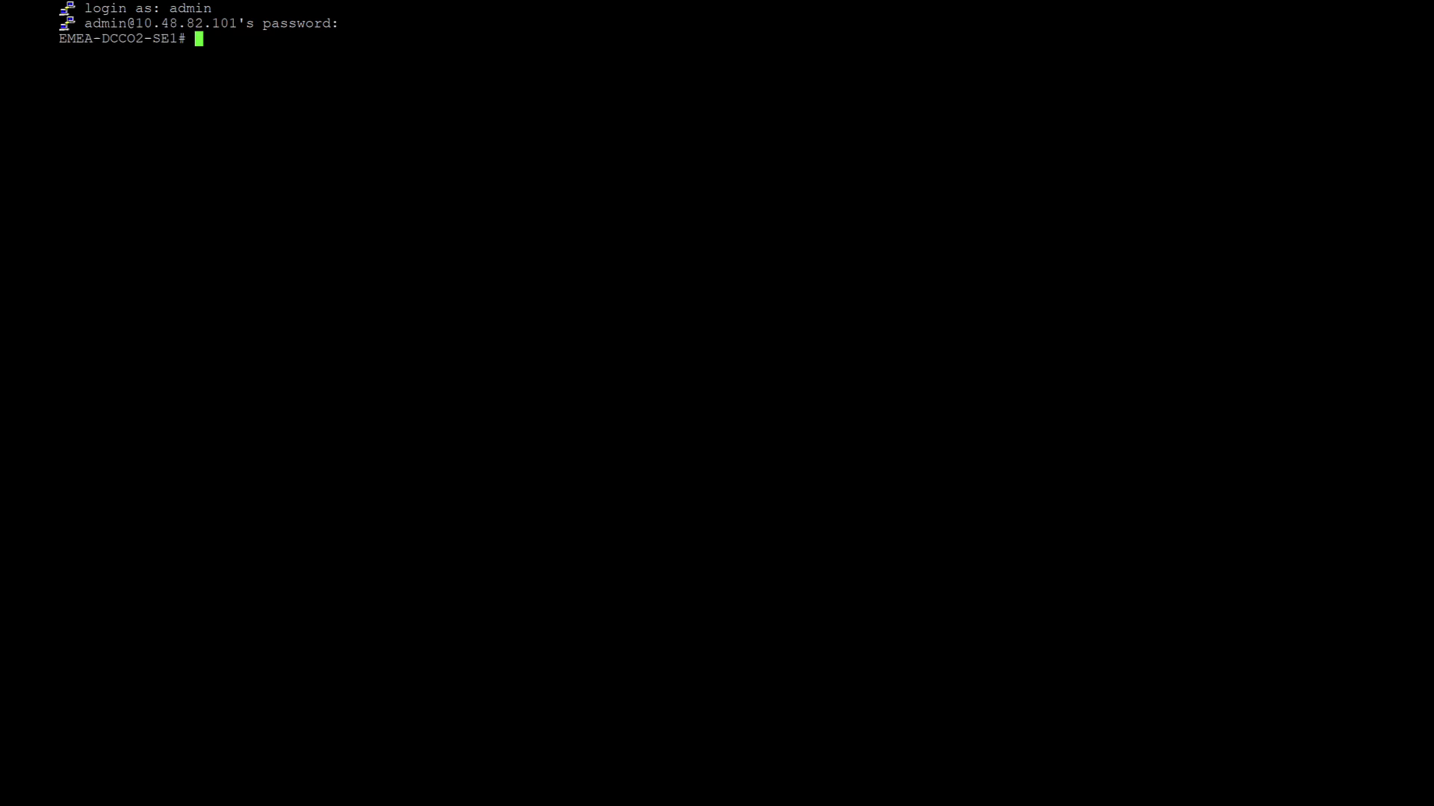
type("scope vmedia")
key("Return")
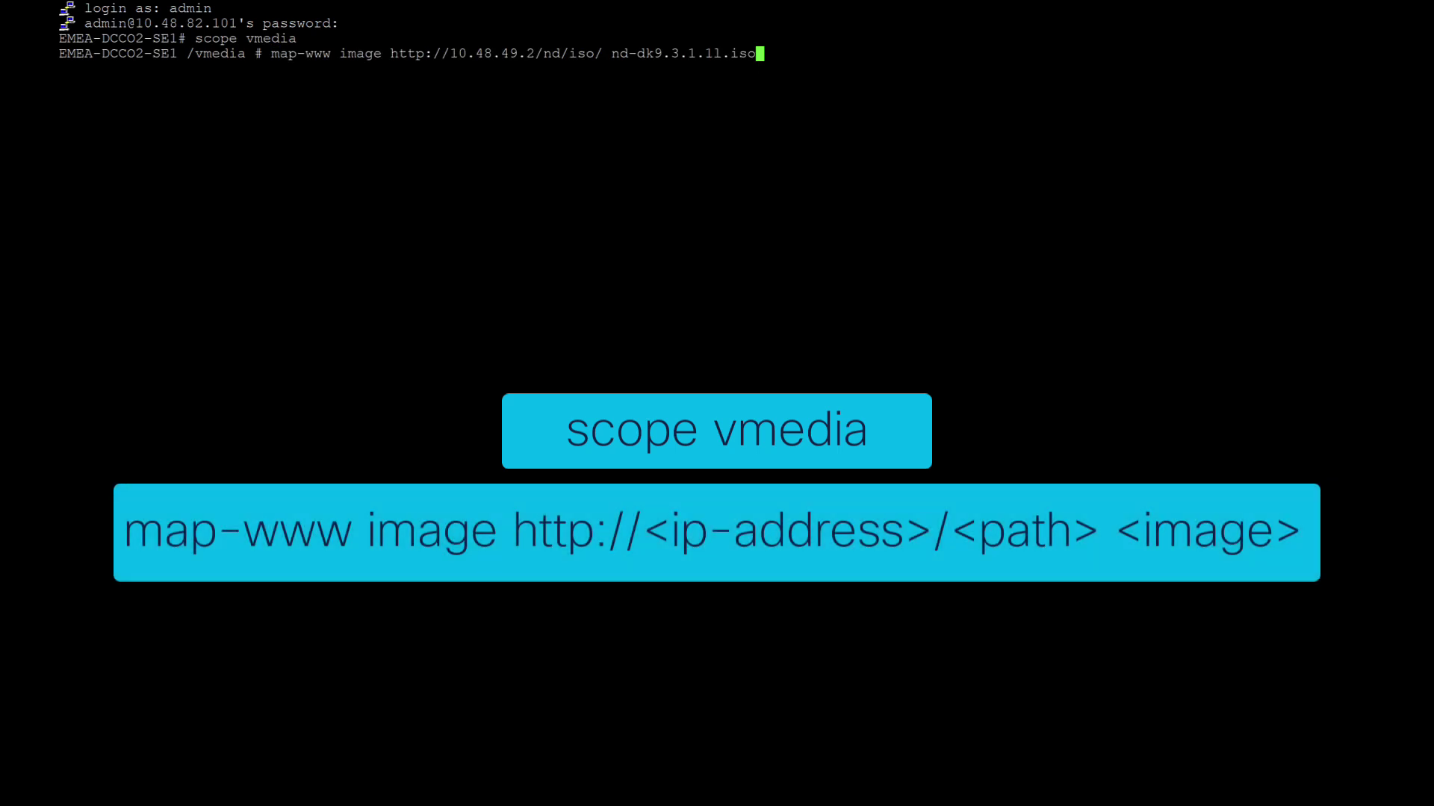
key("Return")
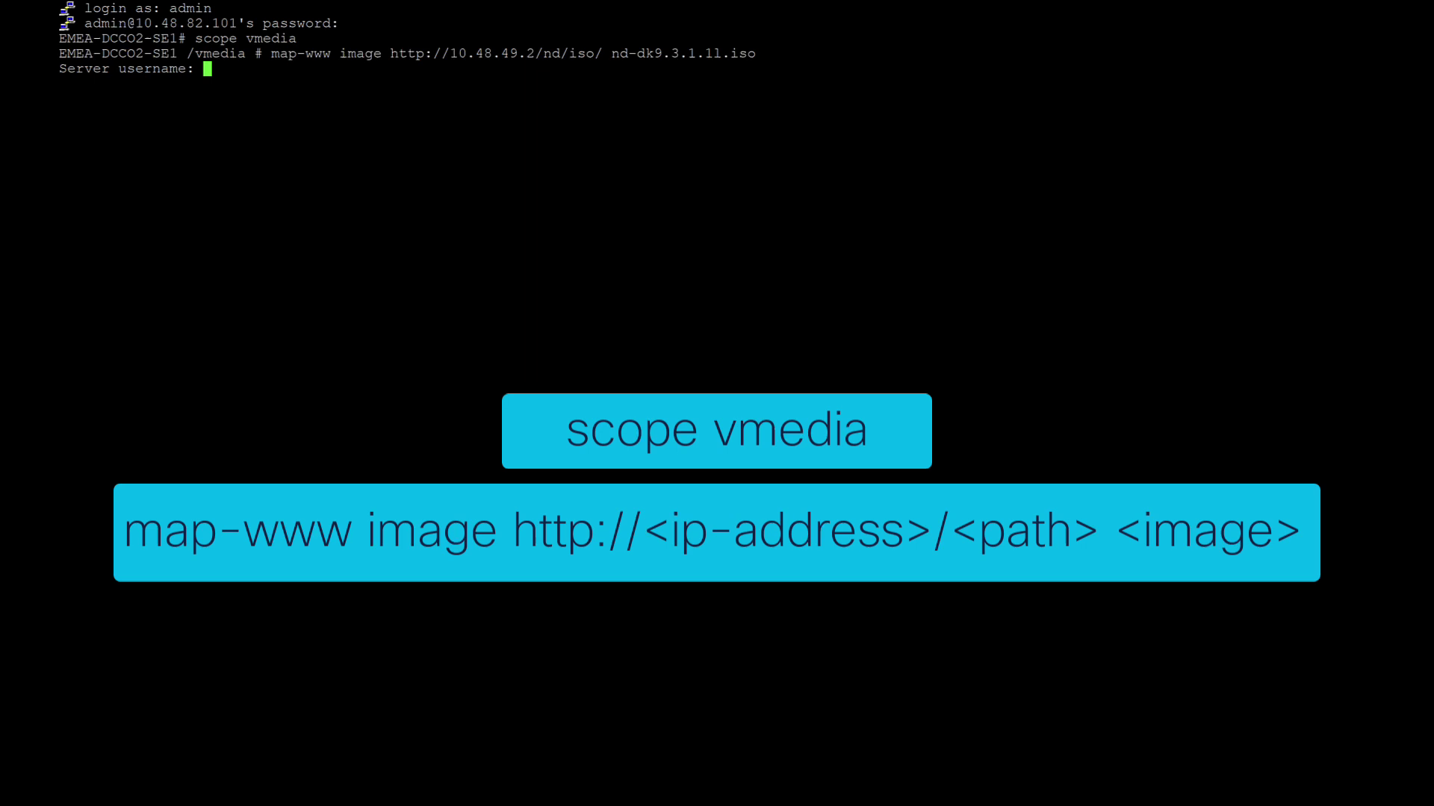
key("Return")
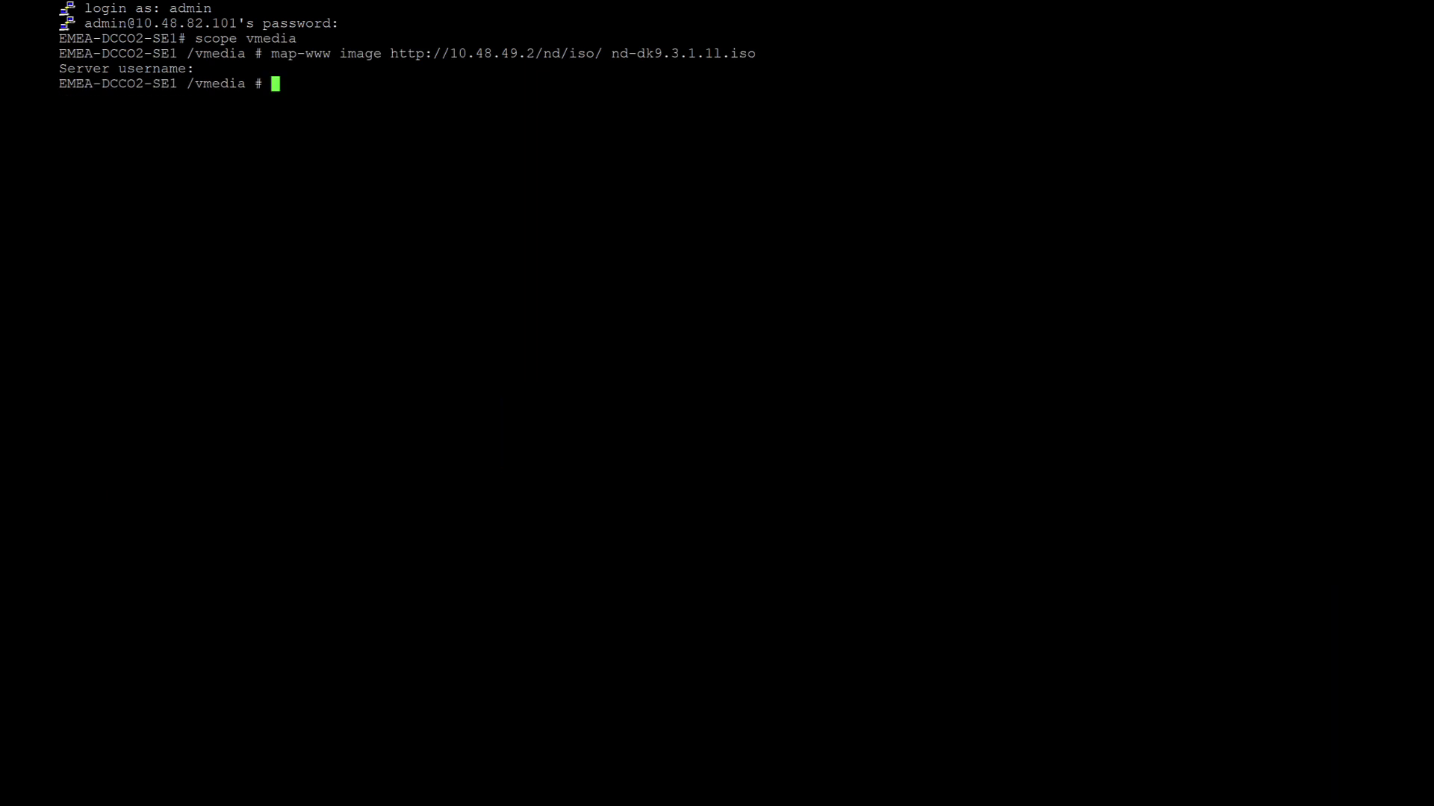
Check with 'show mappings' that the ISO shows OK, exit vmedia, and enter 'connect host'
type("show mappi")
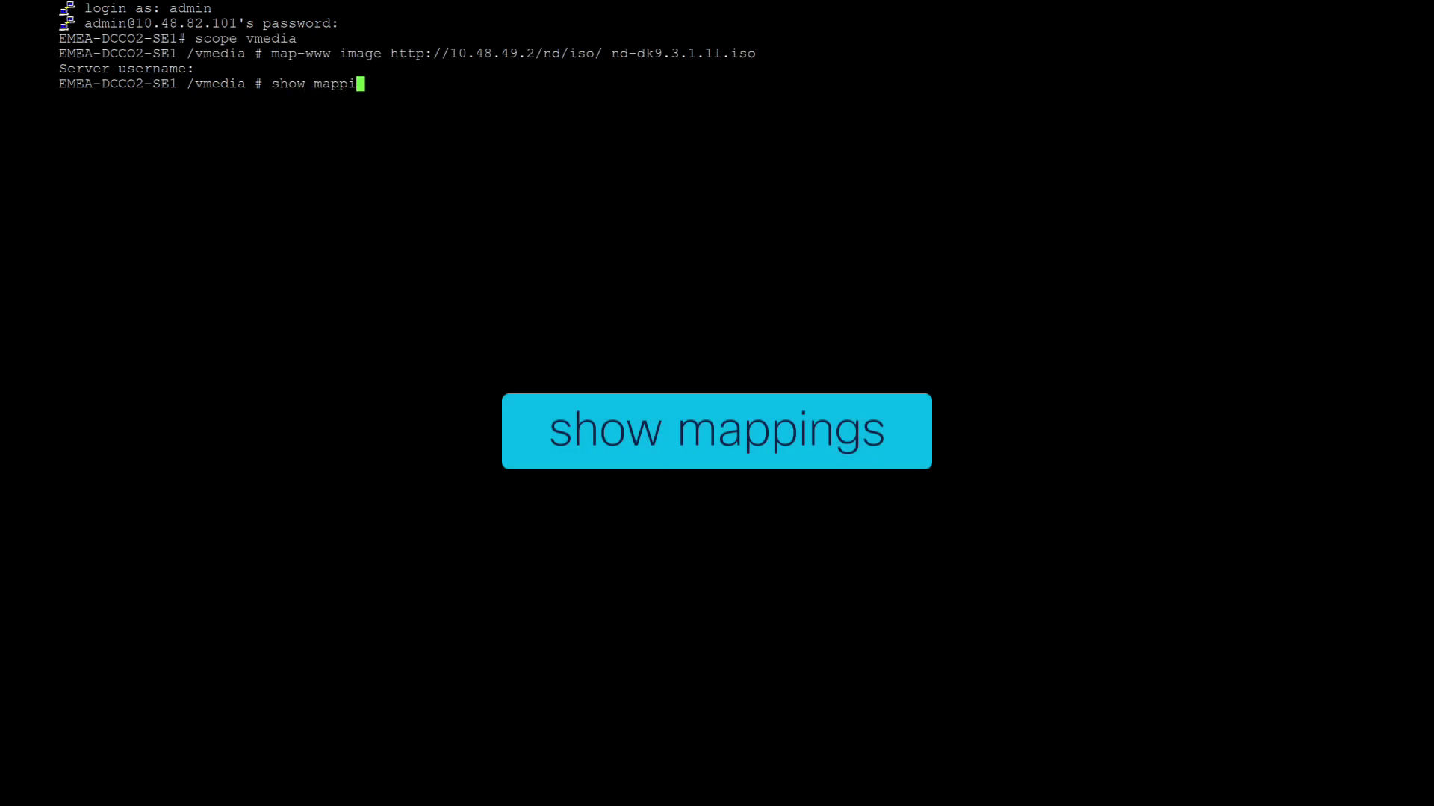
type("ngs")
key("Return")
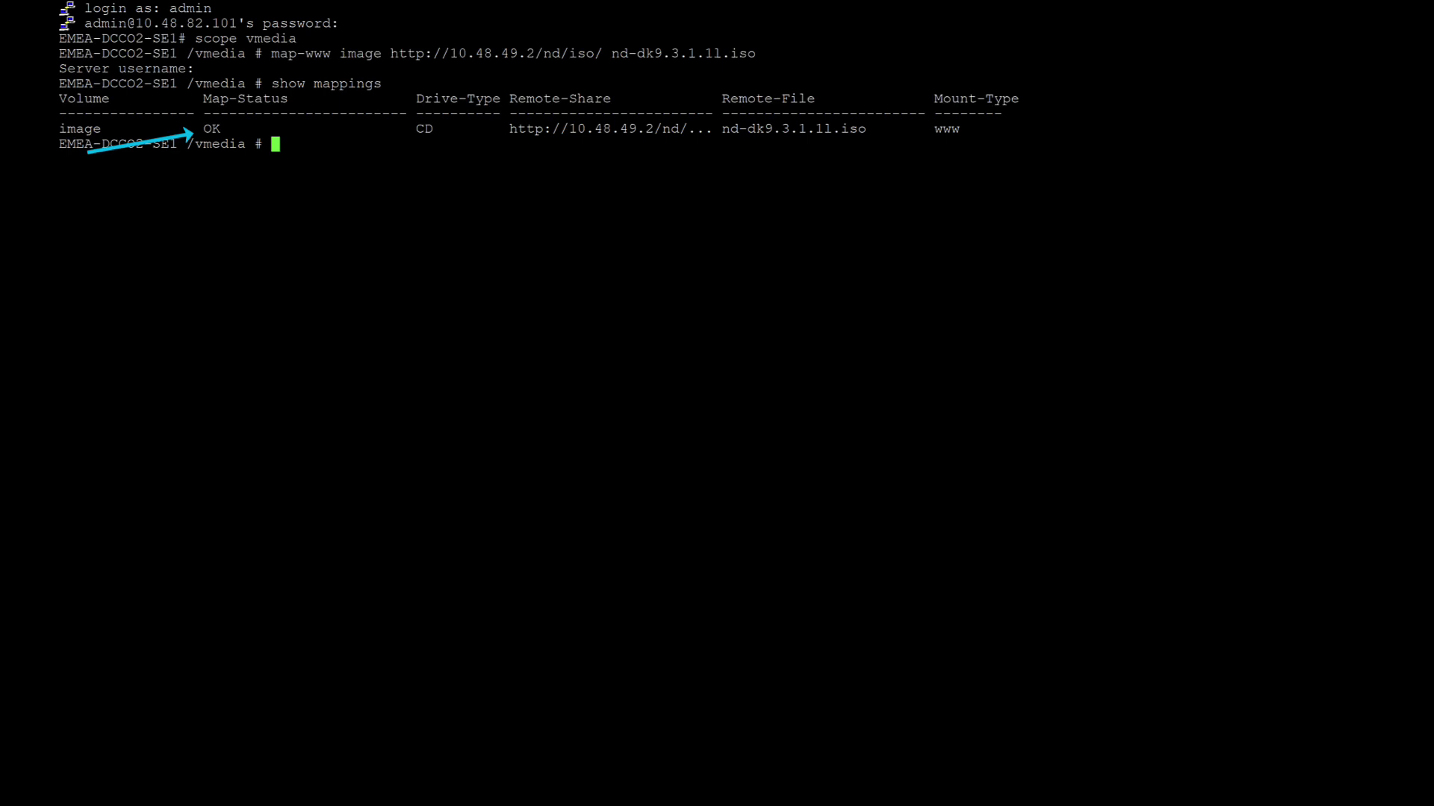
type("exit")
key("Return")
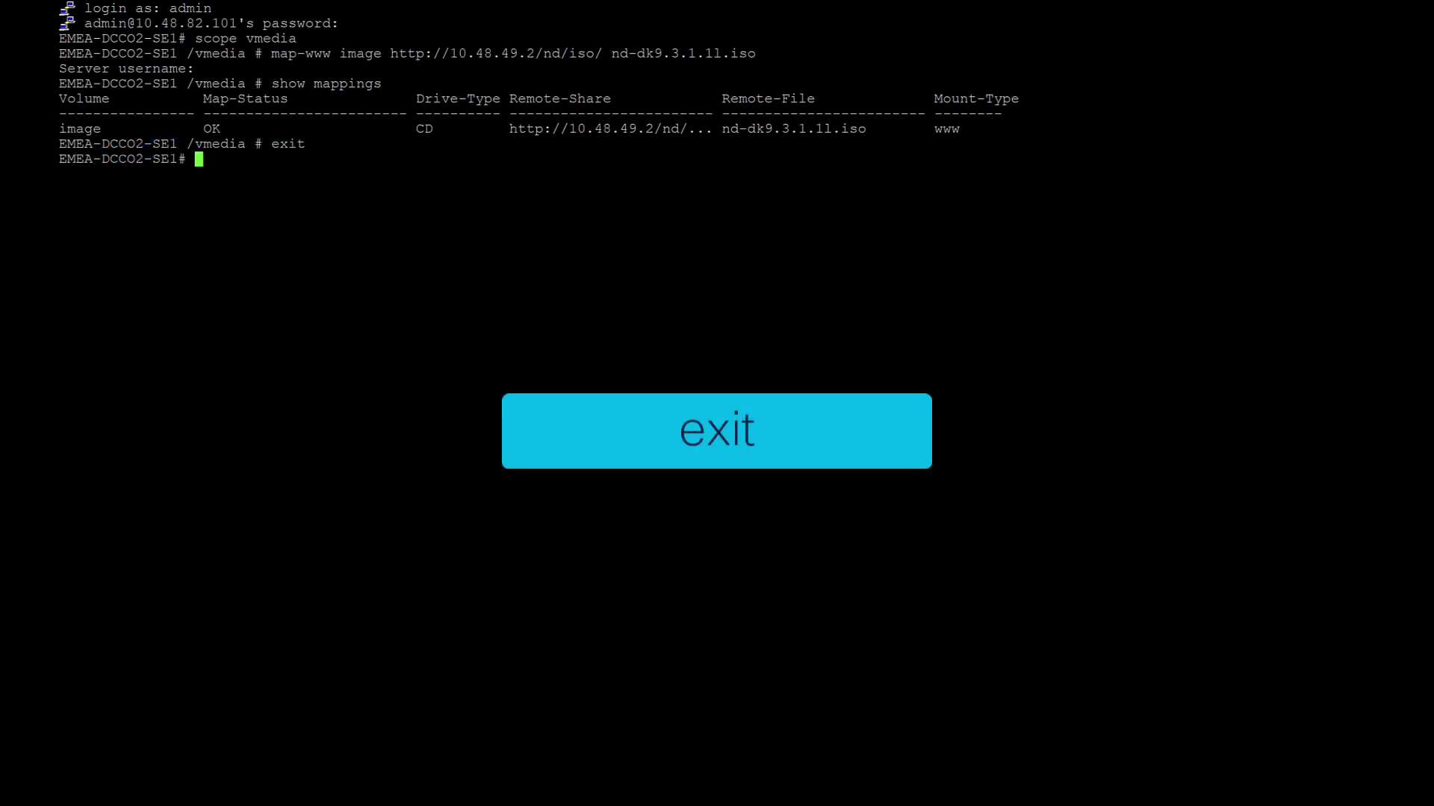
type("connect host")
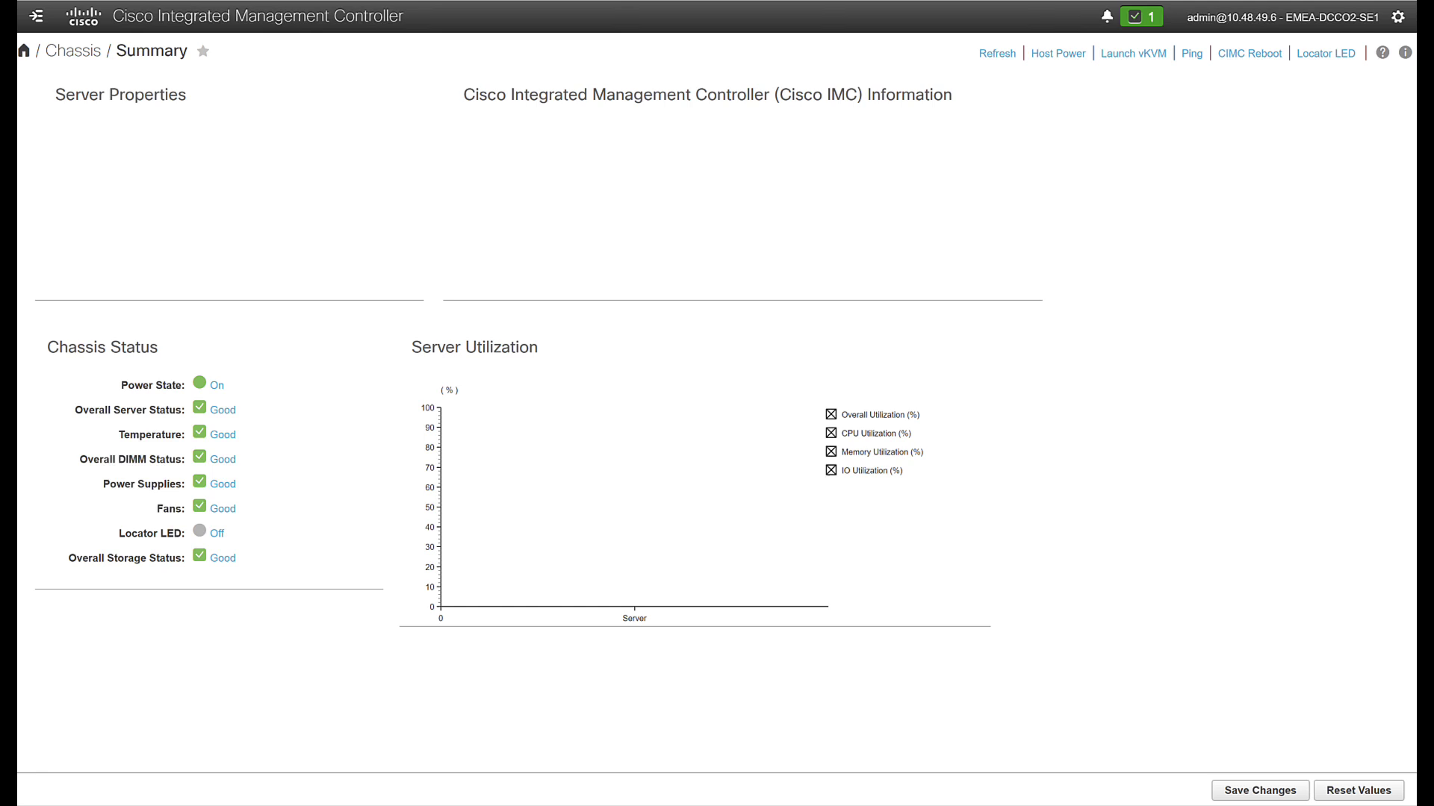
Launch vKVM, confirm a warm-boot Reset System, and press F6 at the Cisco splash screen
left_click(1131, 53)
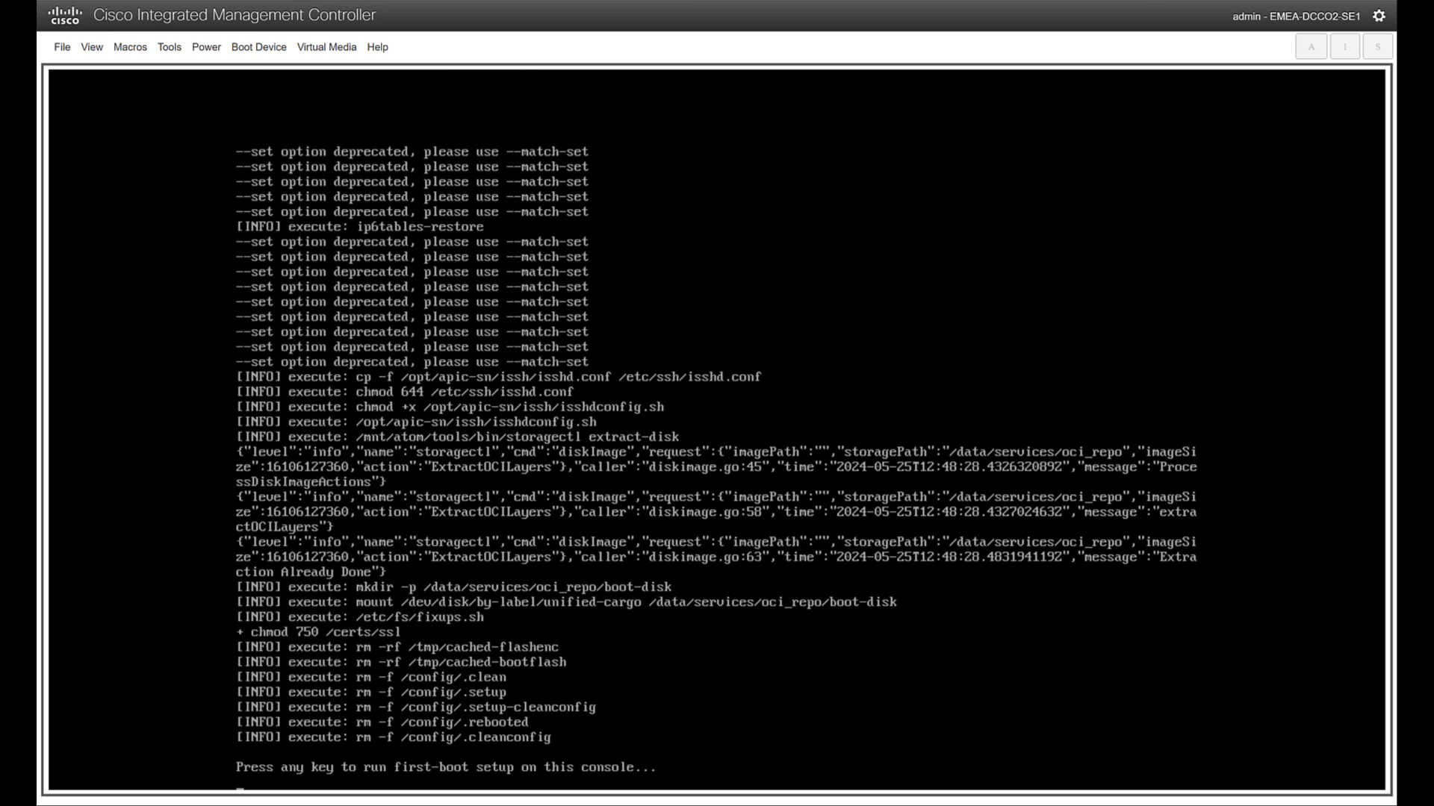
left_click(206, 47)
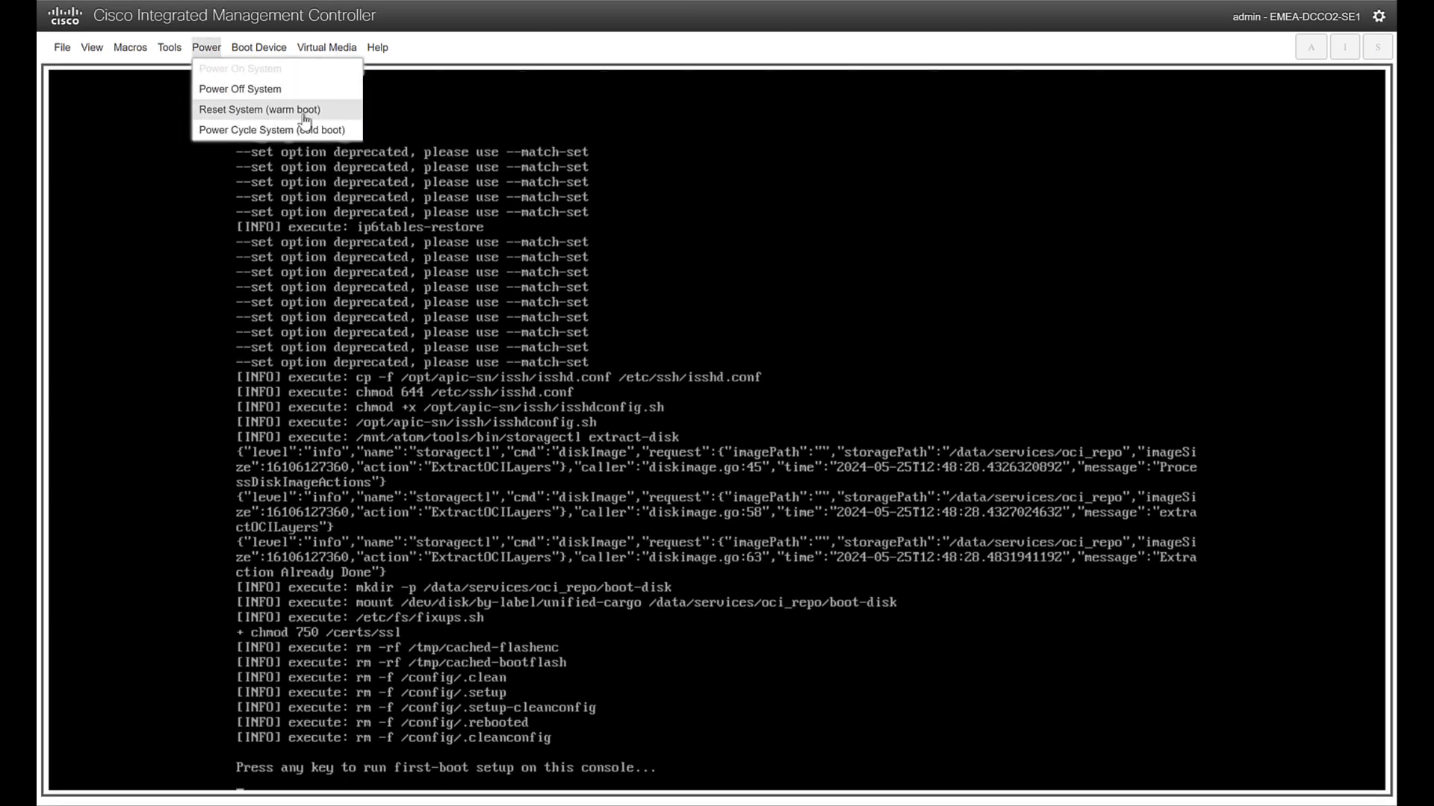
left_click(304, 112)
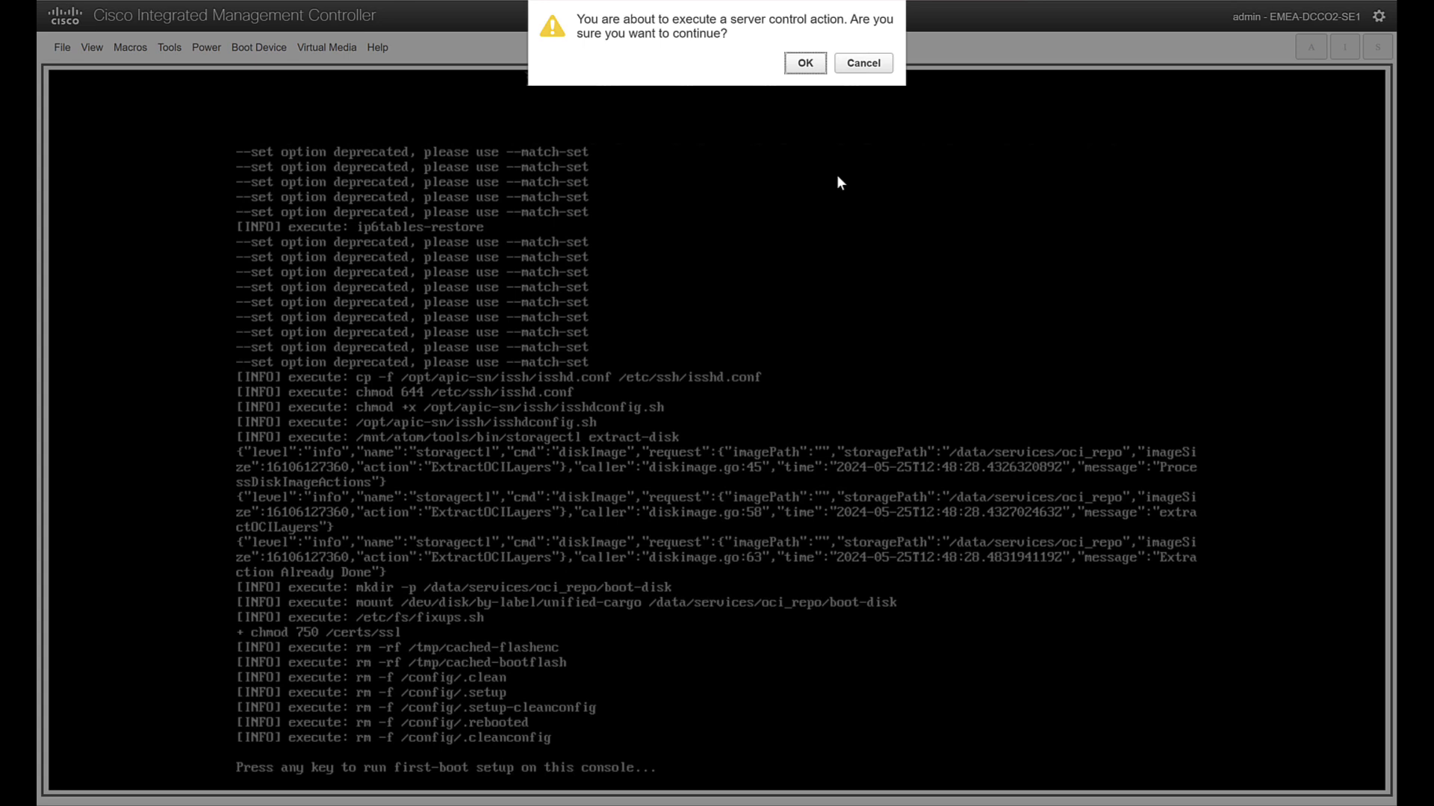
left_click(805, 62)
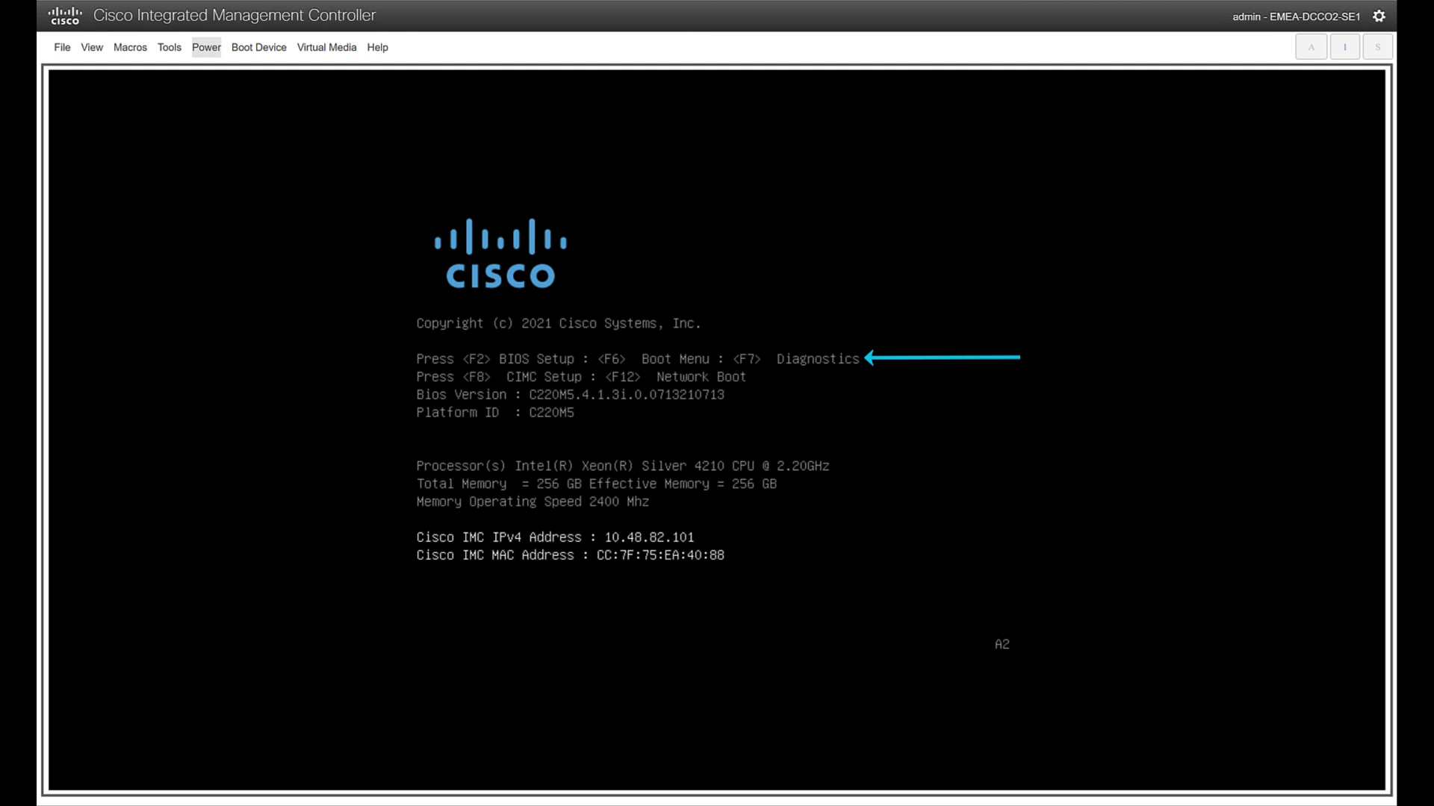
key("F6")
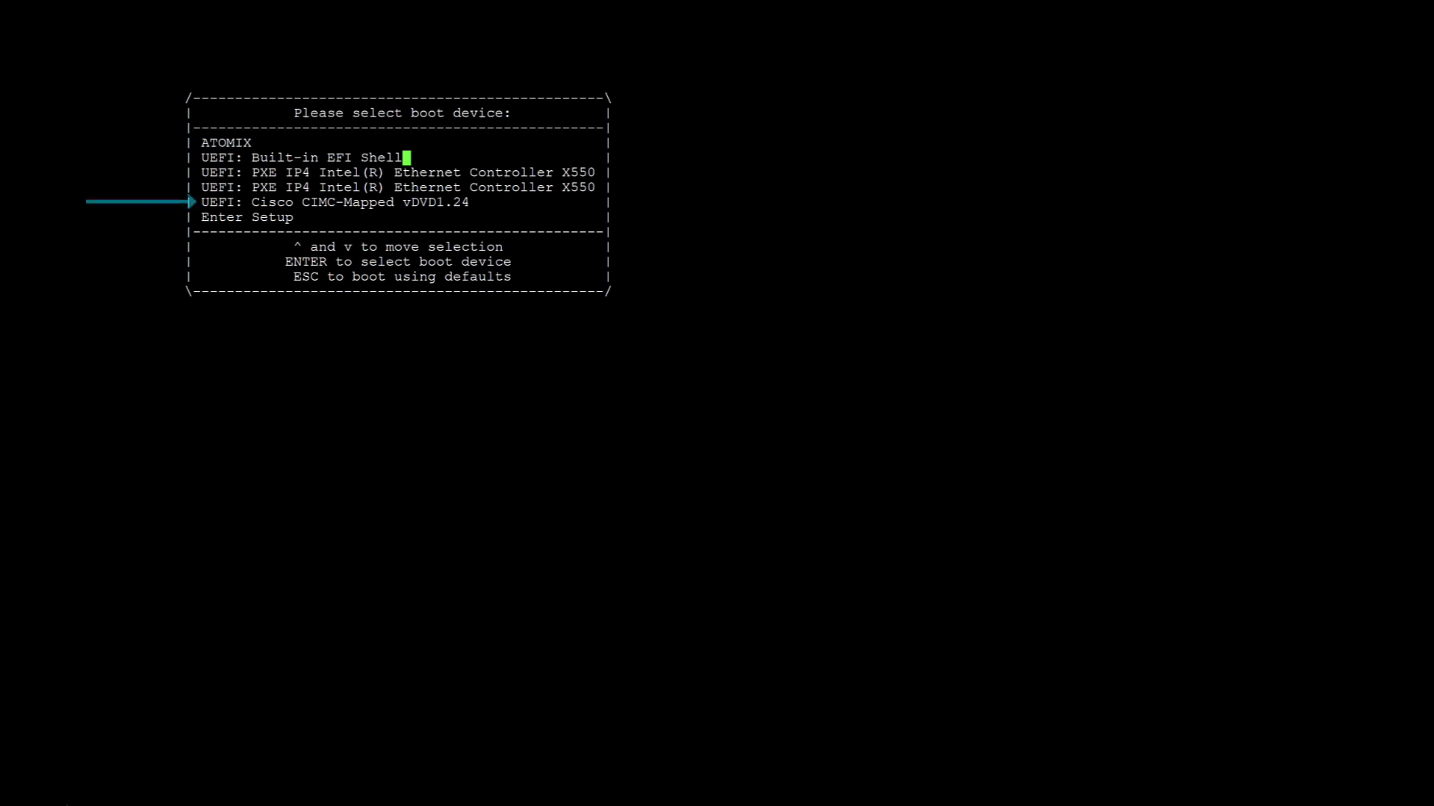
key("Down")
key("Down")
key("Down")
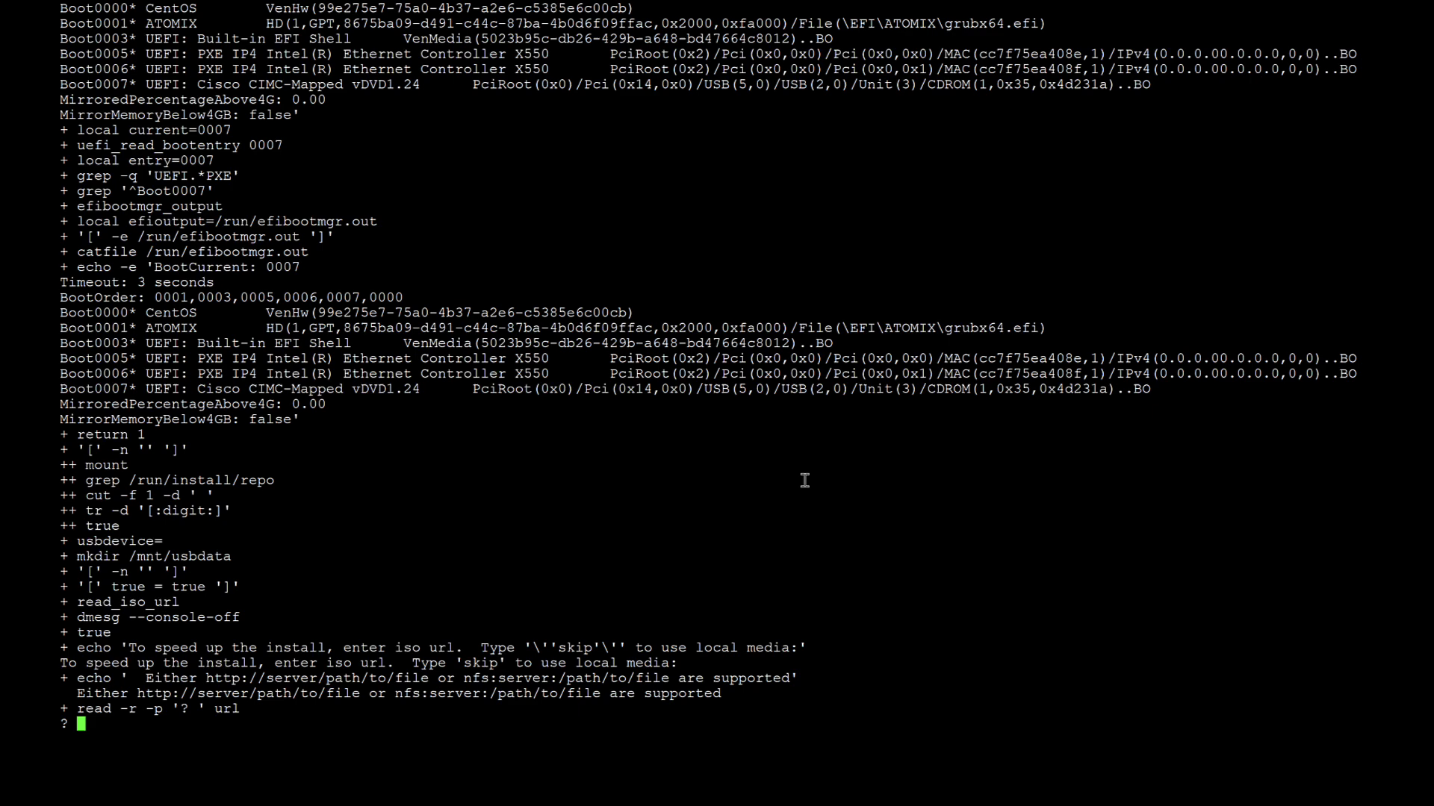
type("http://10.48.49.2/nd/ISO/nd-dk9.3.1.1l.iso")
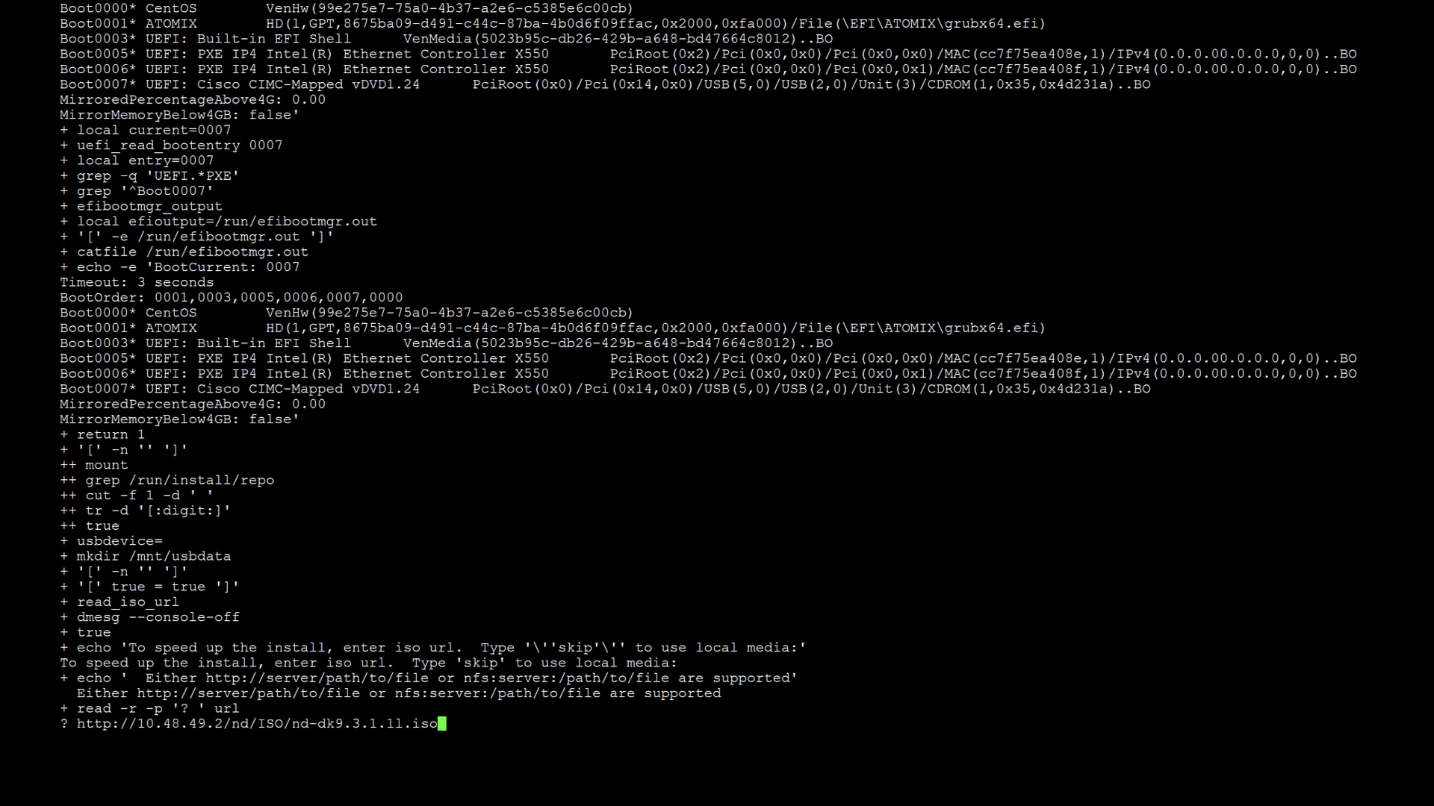
key("Return")
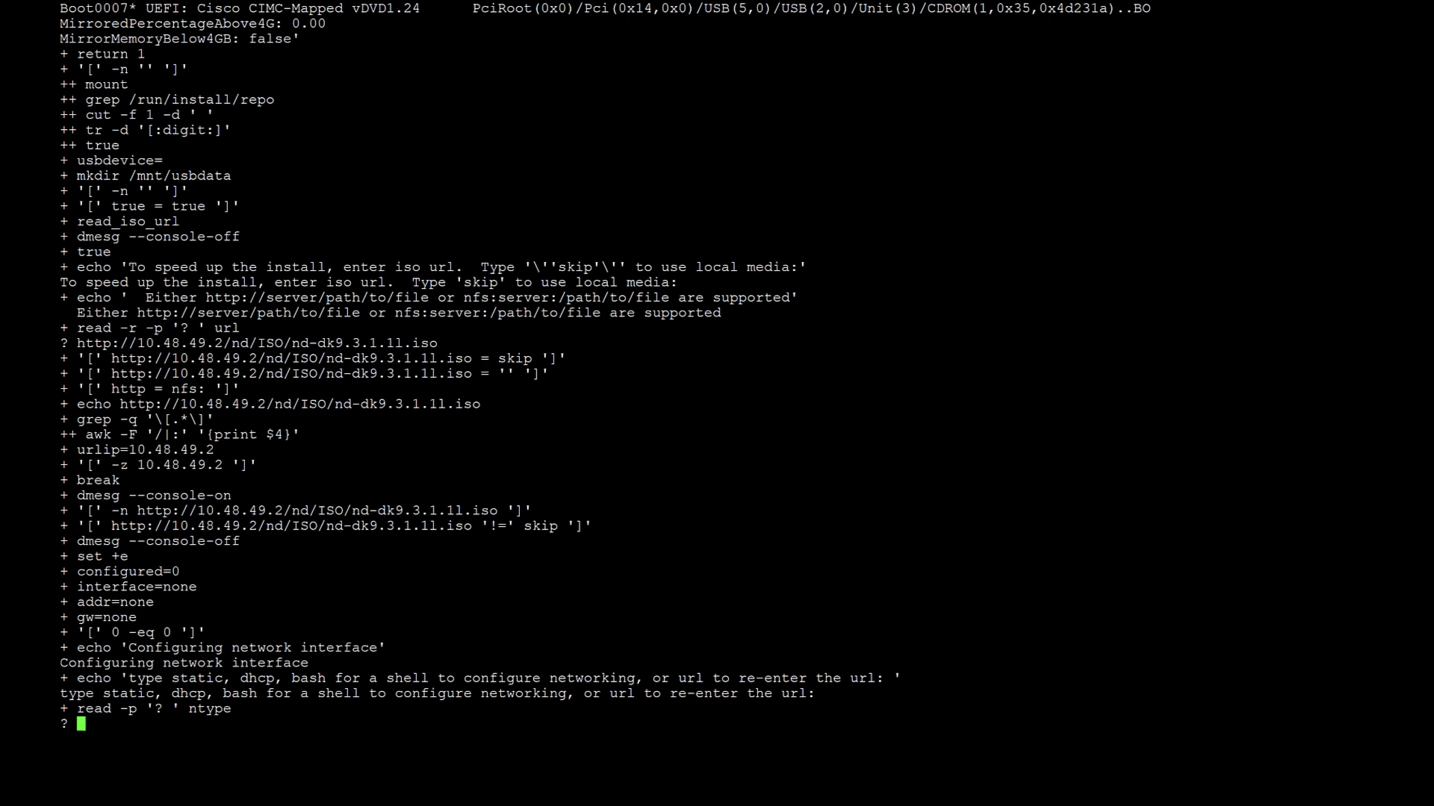
Answer 'static' for network type, then interface eno1, IP 10.48.82.95/26, and gateway 10.48.82.65
type("static")
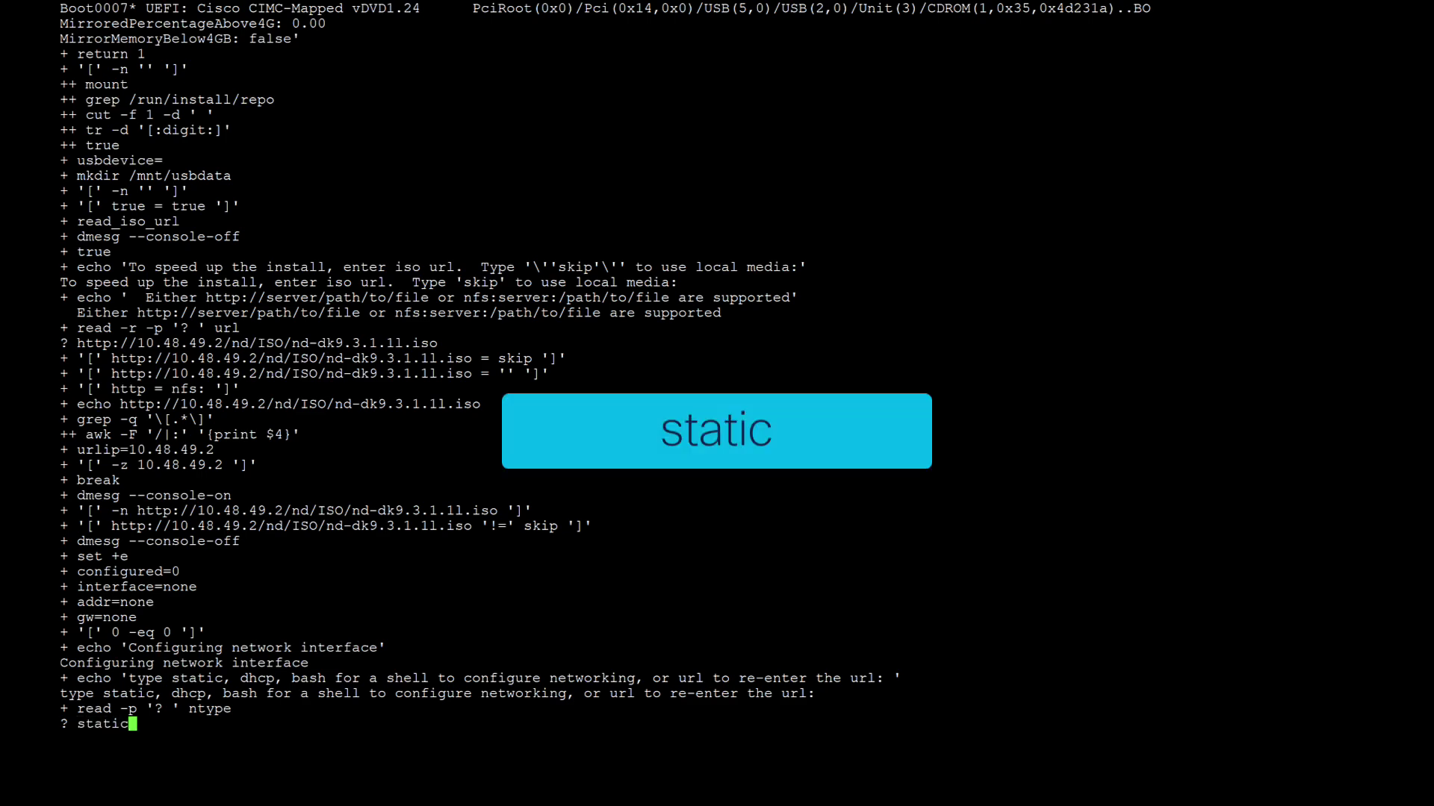
key("Return")
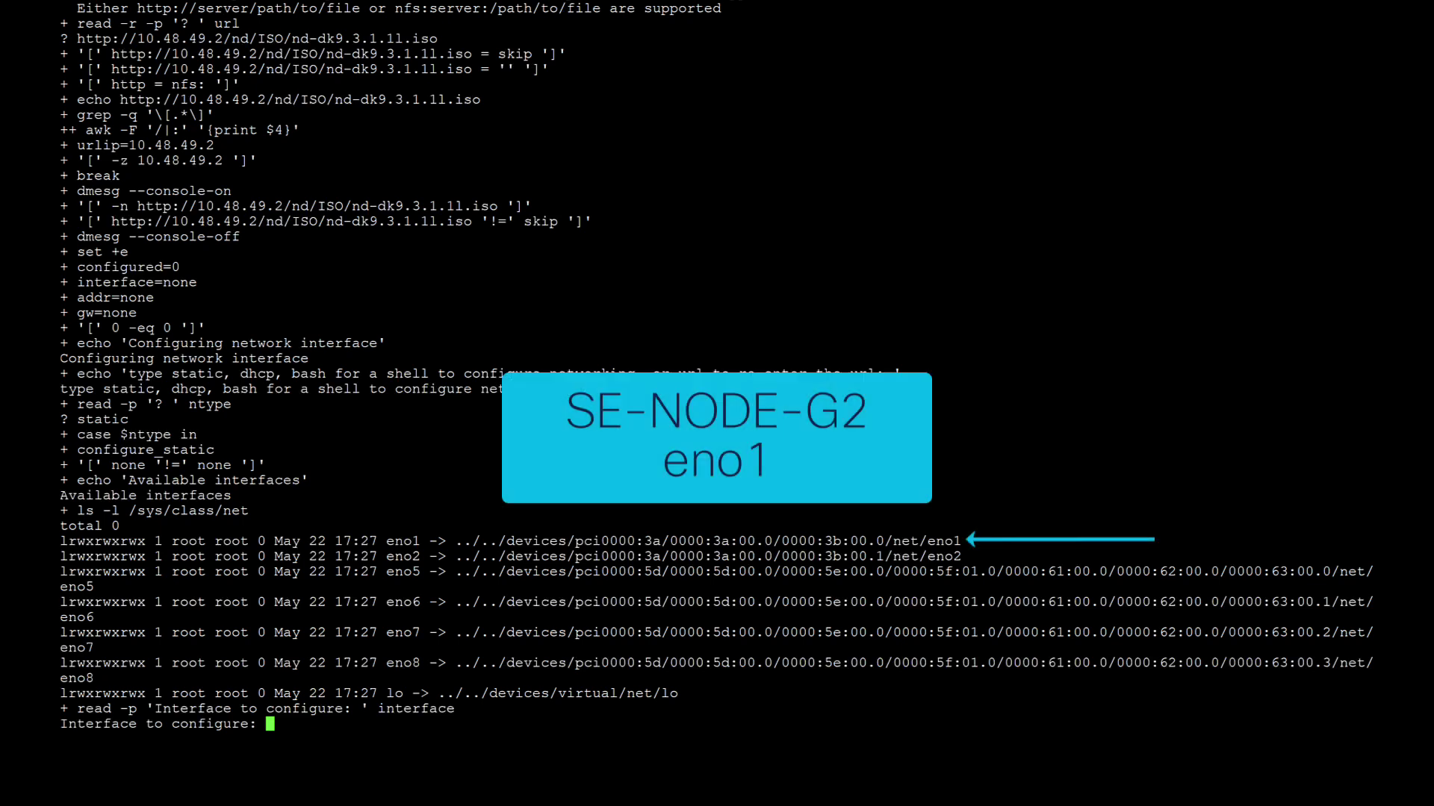
type("eno1")
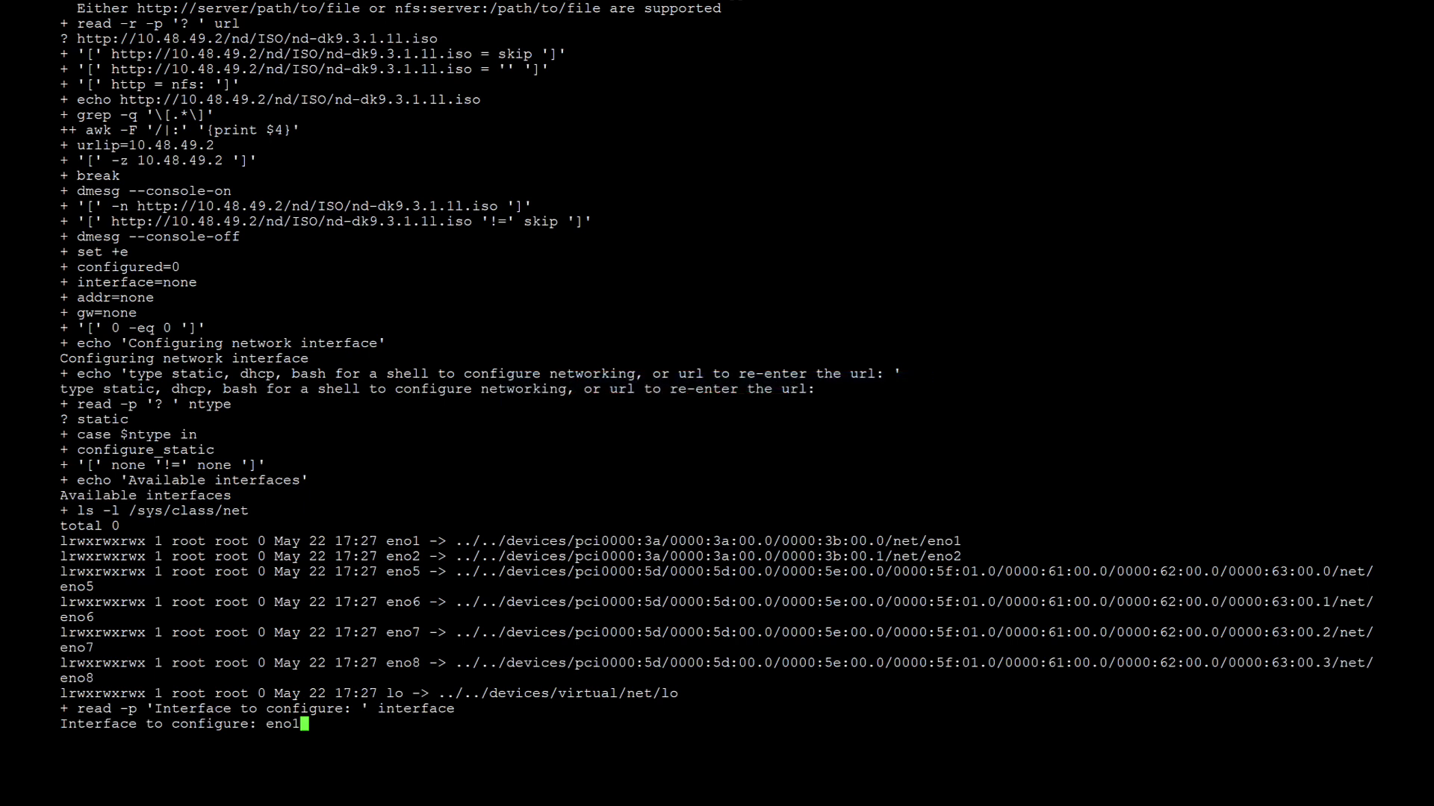
key("Return")
type("10.48.82.95/26")
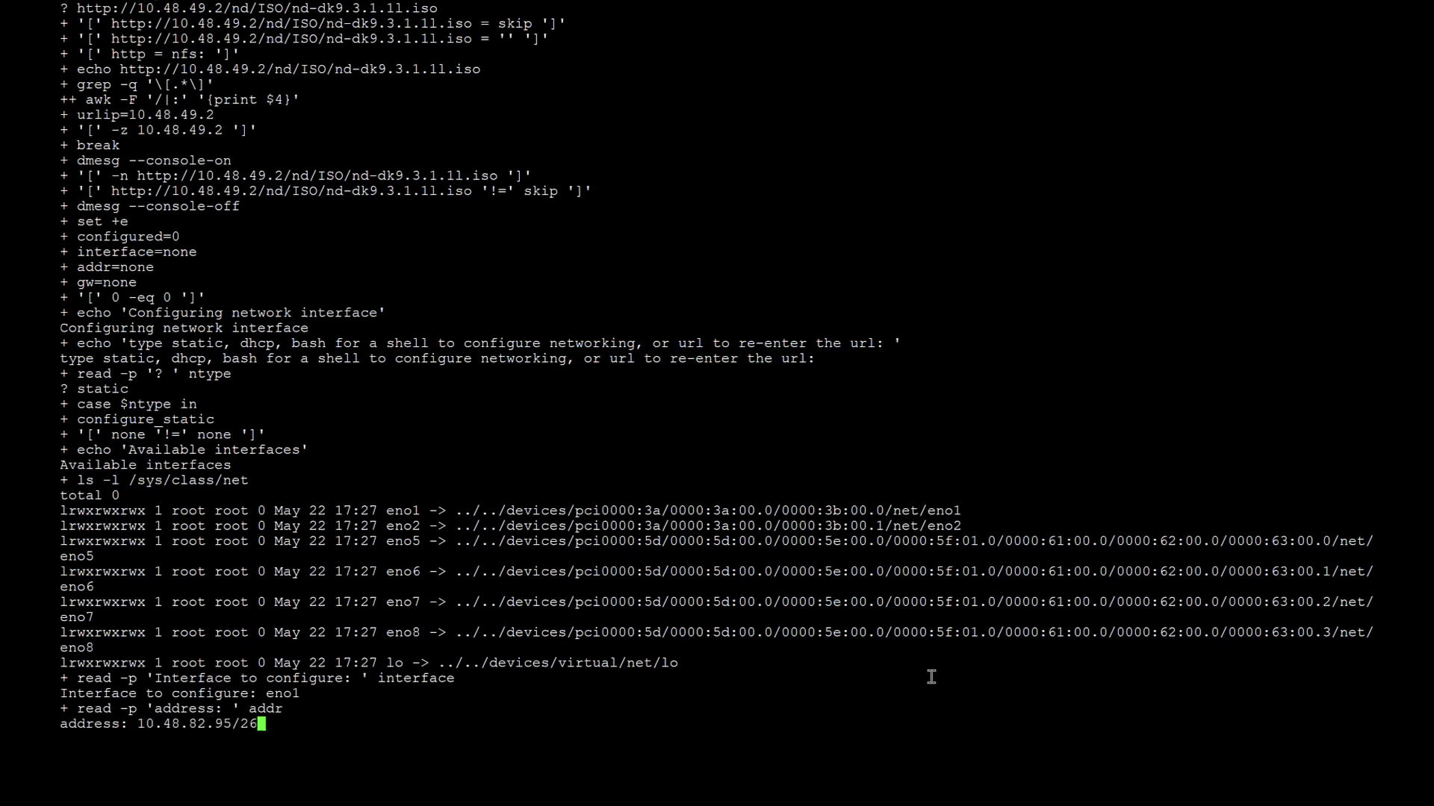
key("Return")
type("10.48.82.65")
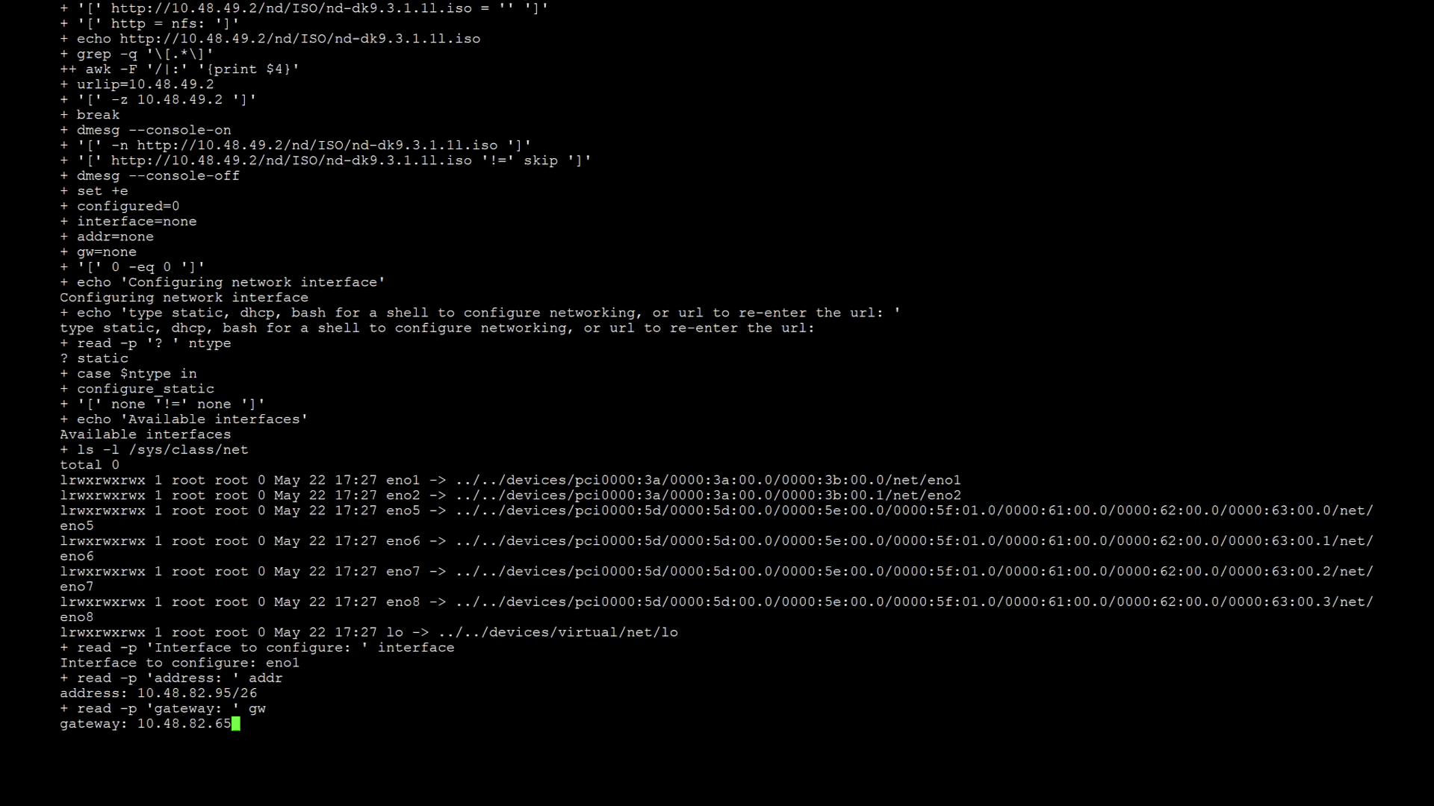
key("Return")
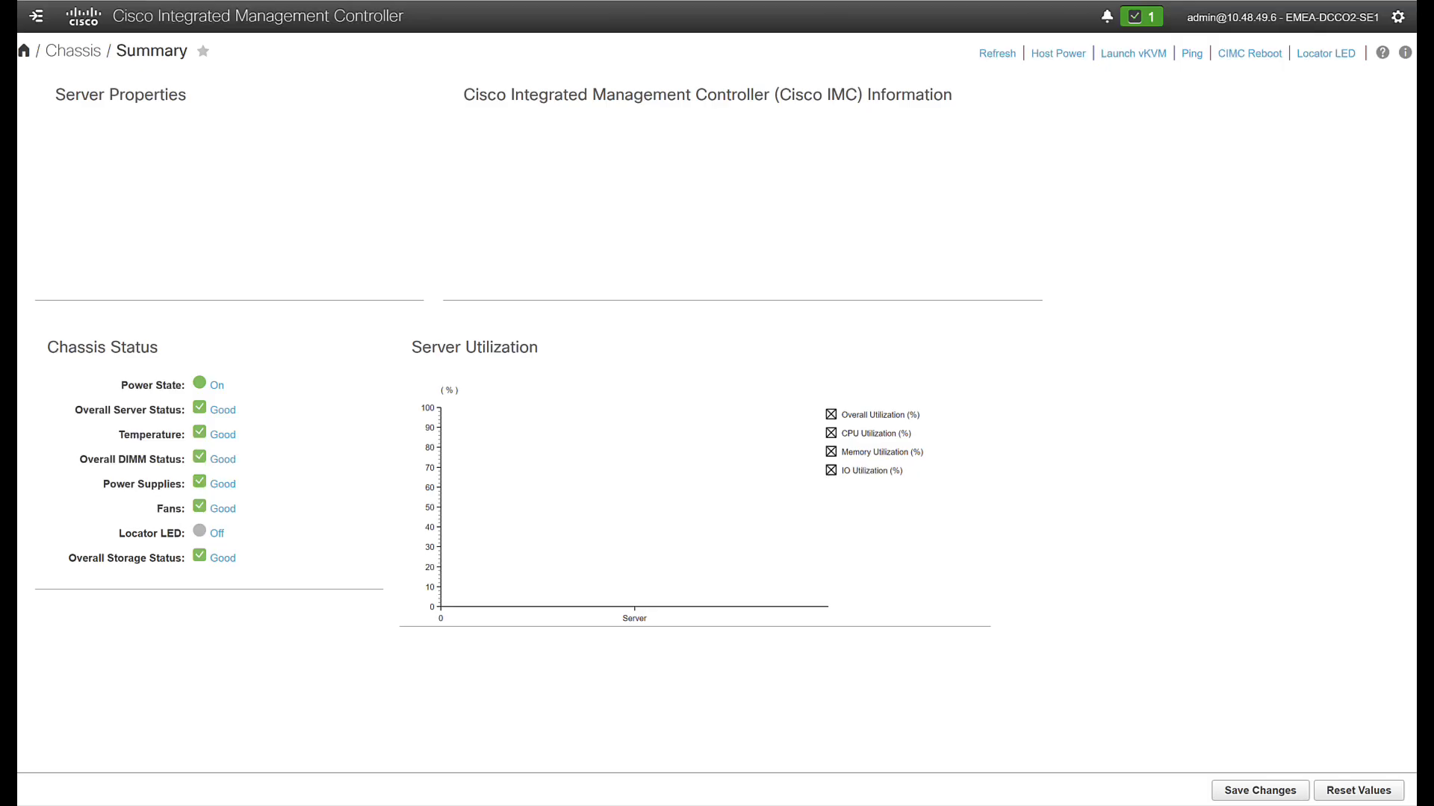
Launch vKVM from the Chassis Summary page to reach the first-boot prompt
left_click(1129, 55)
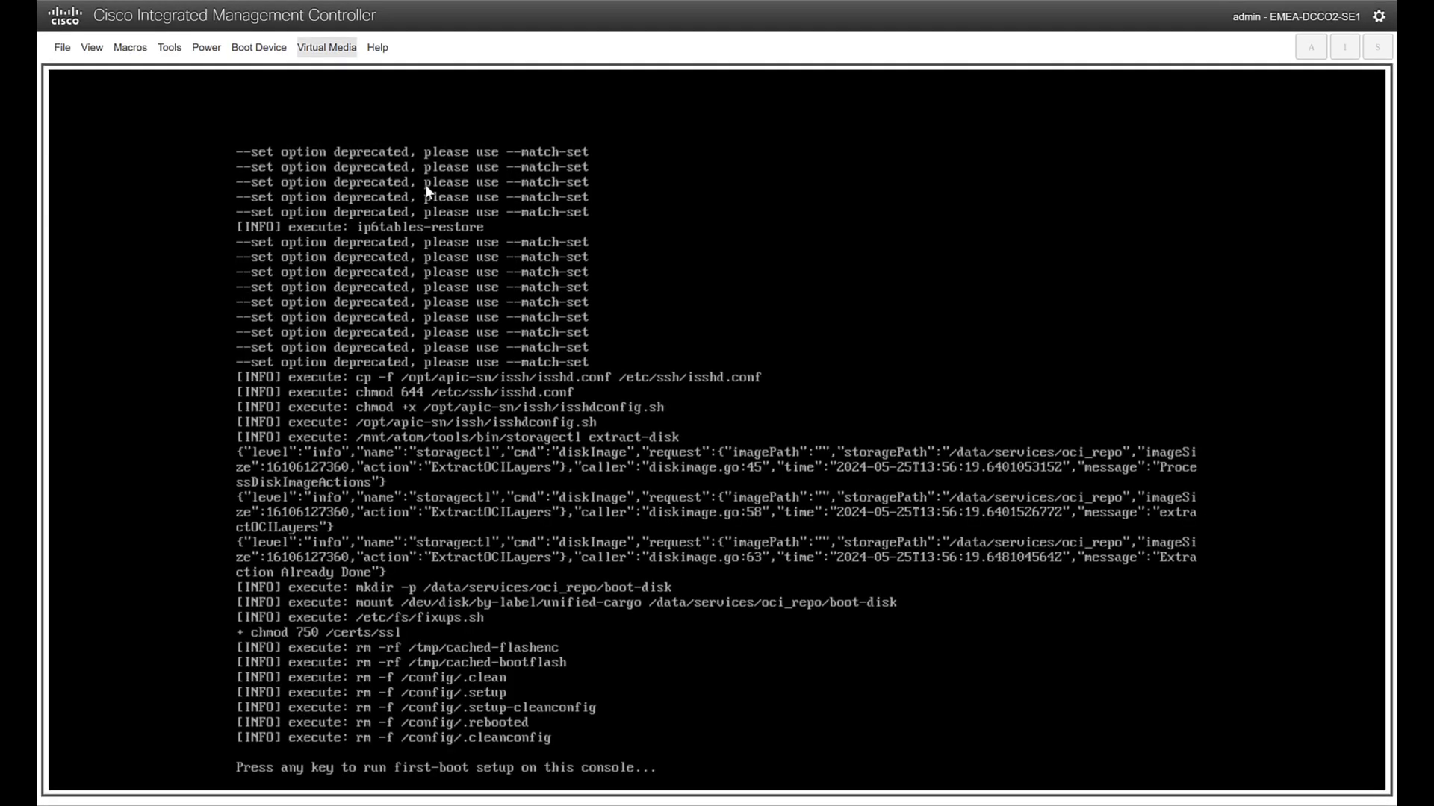
Activate virtual devices, then browse to nd-dk9.3.1.1l and map it as the CD/DVD drive
left_click(329, 48)
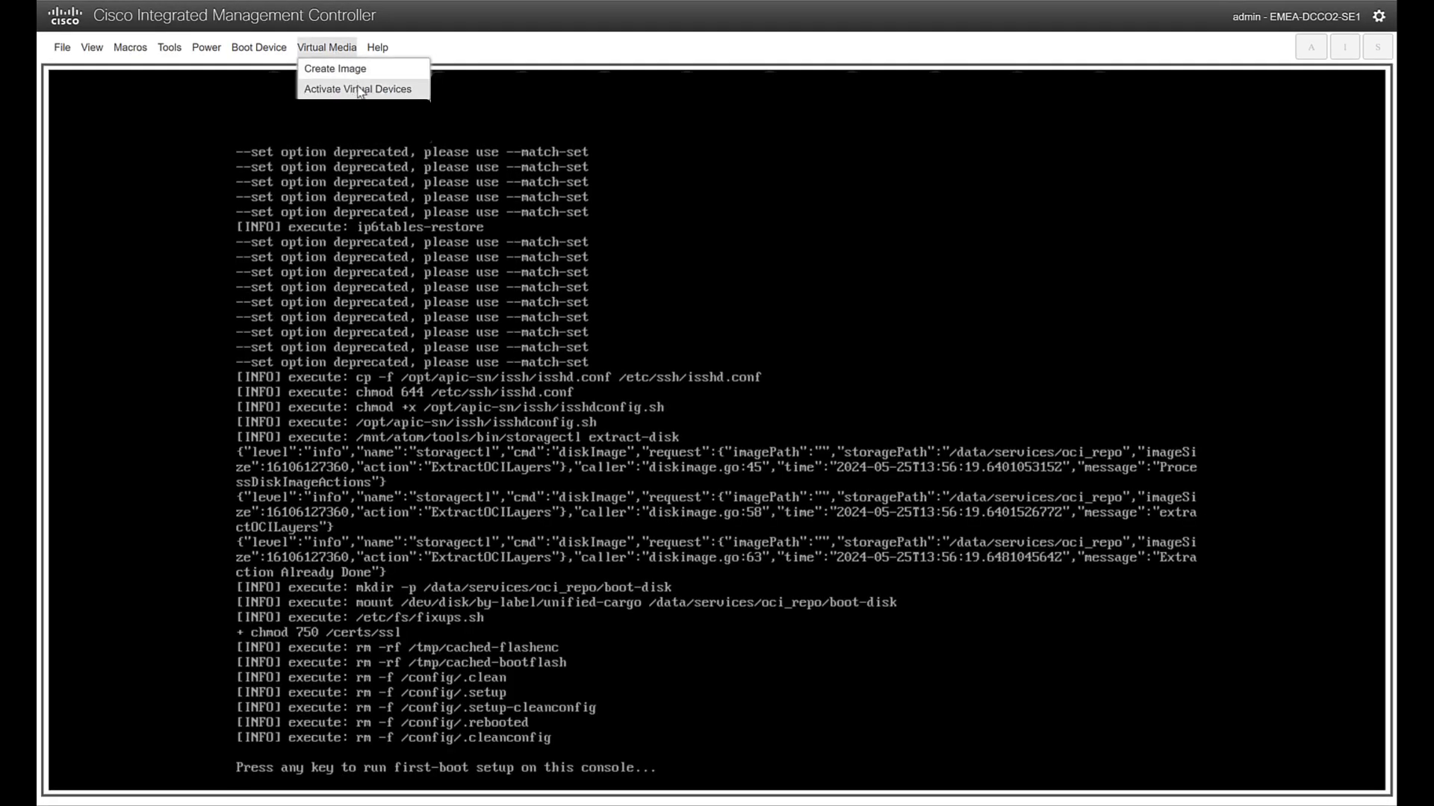
left_click(357, 91)
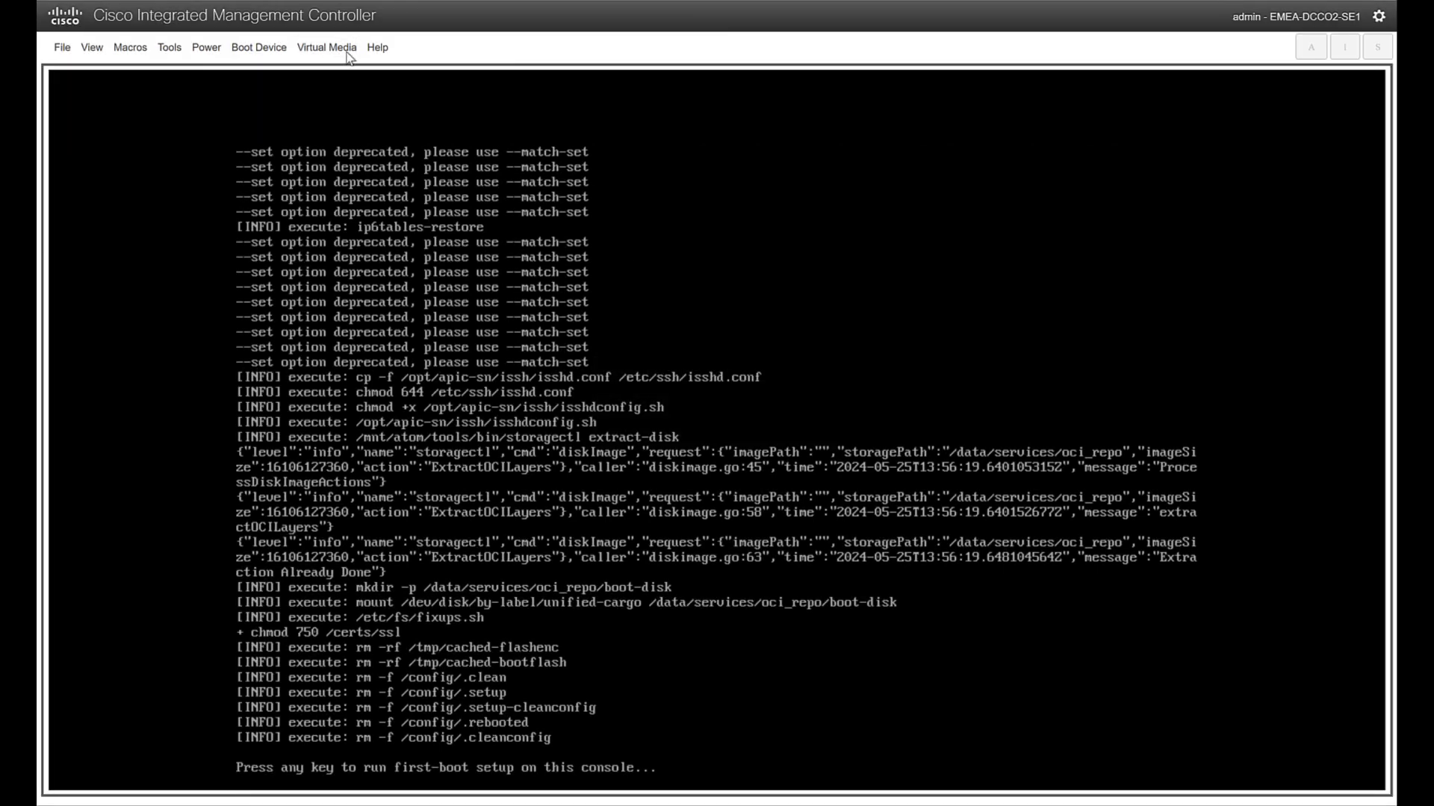
left_click(327, 47)
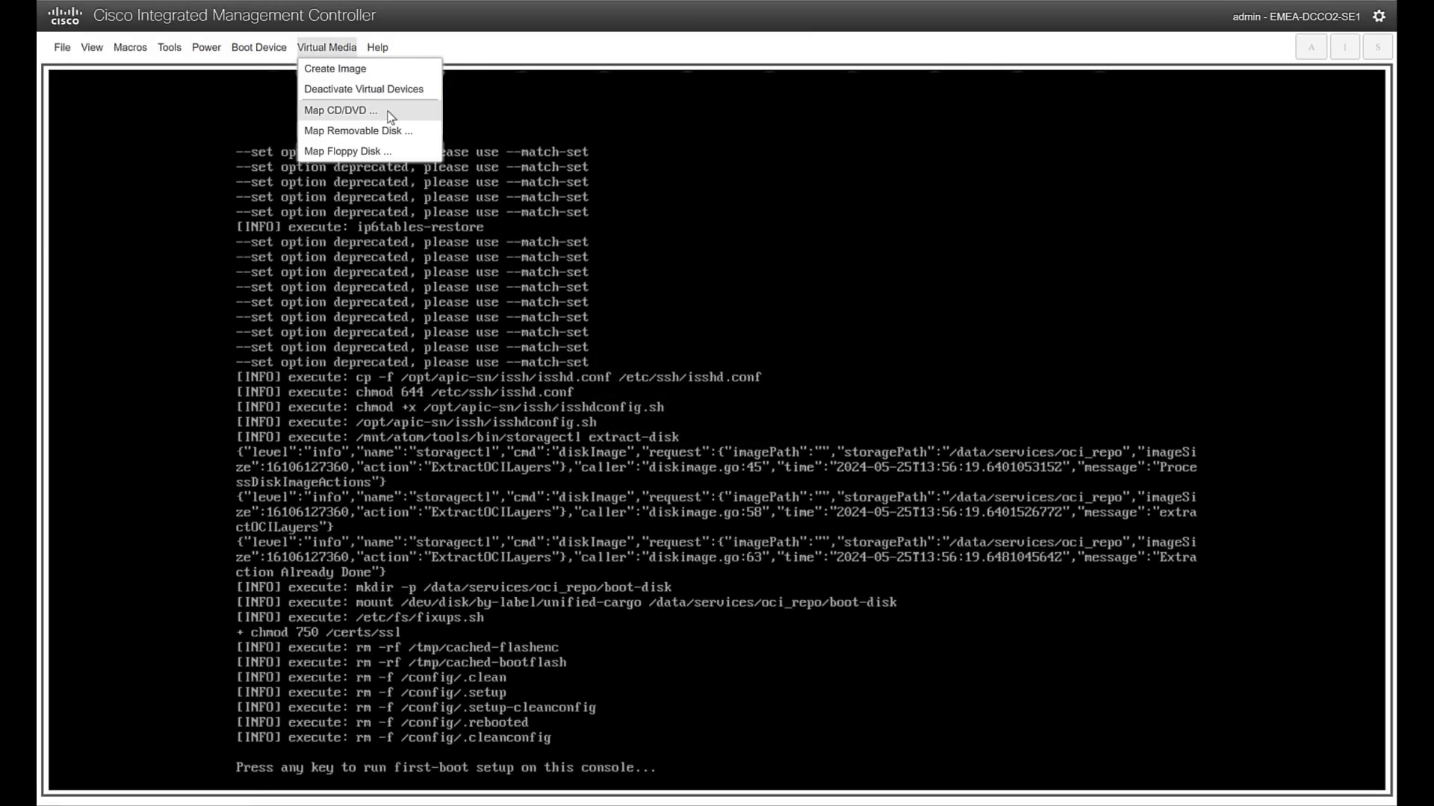
left_click(340, 111)
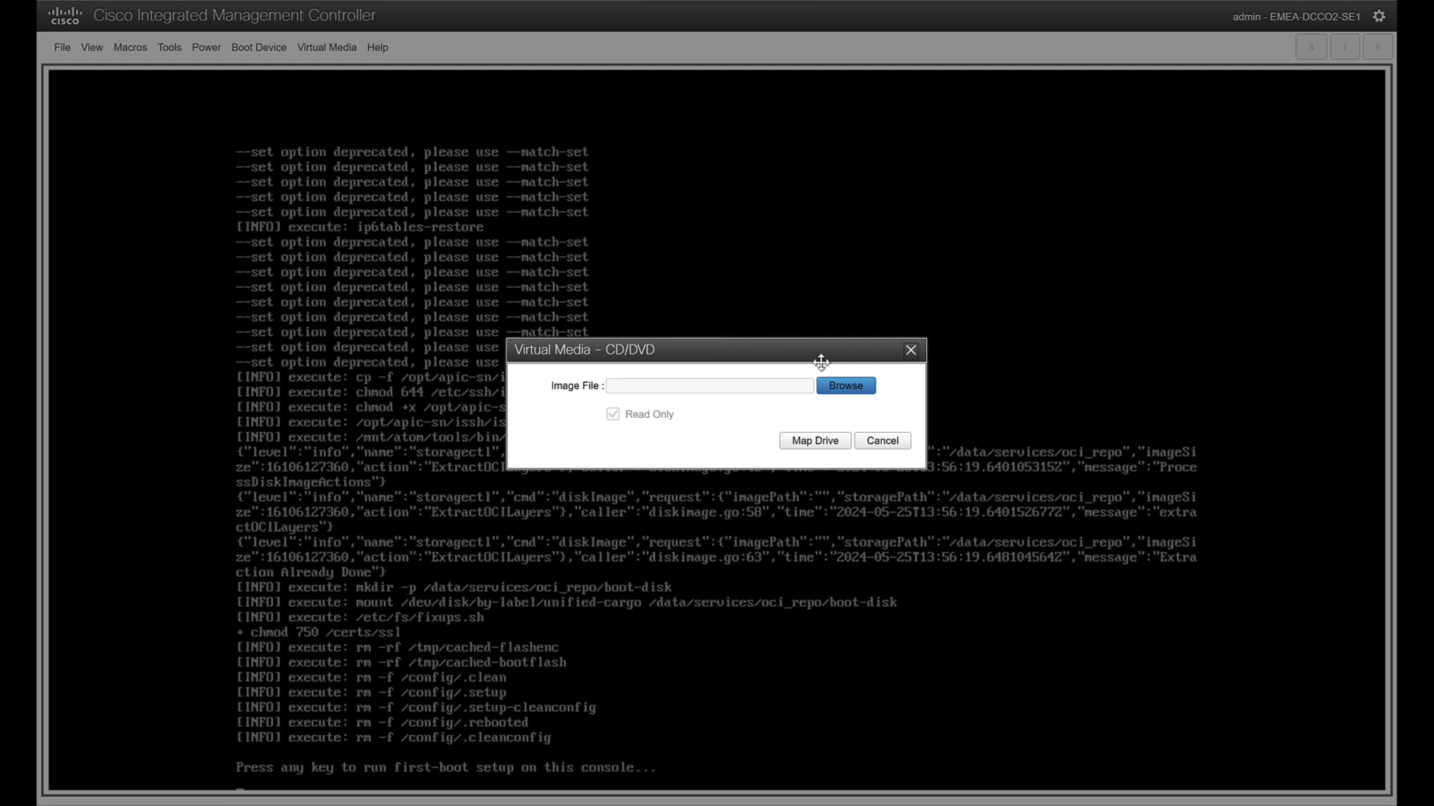
left_click(847, 386)
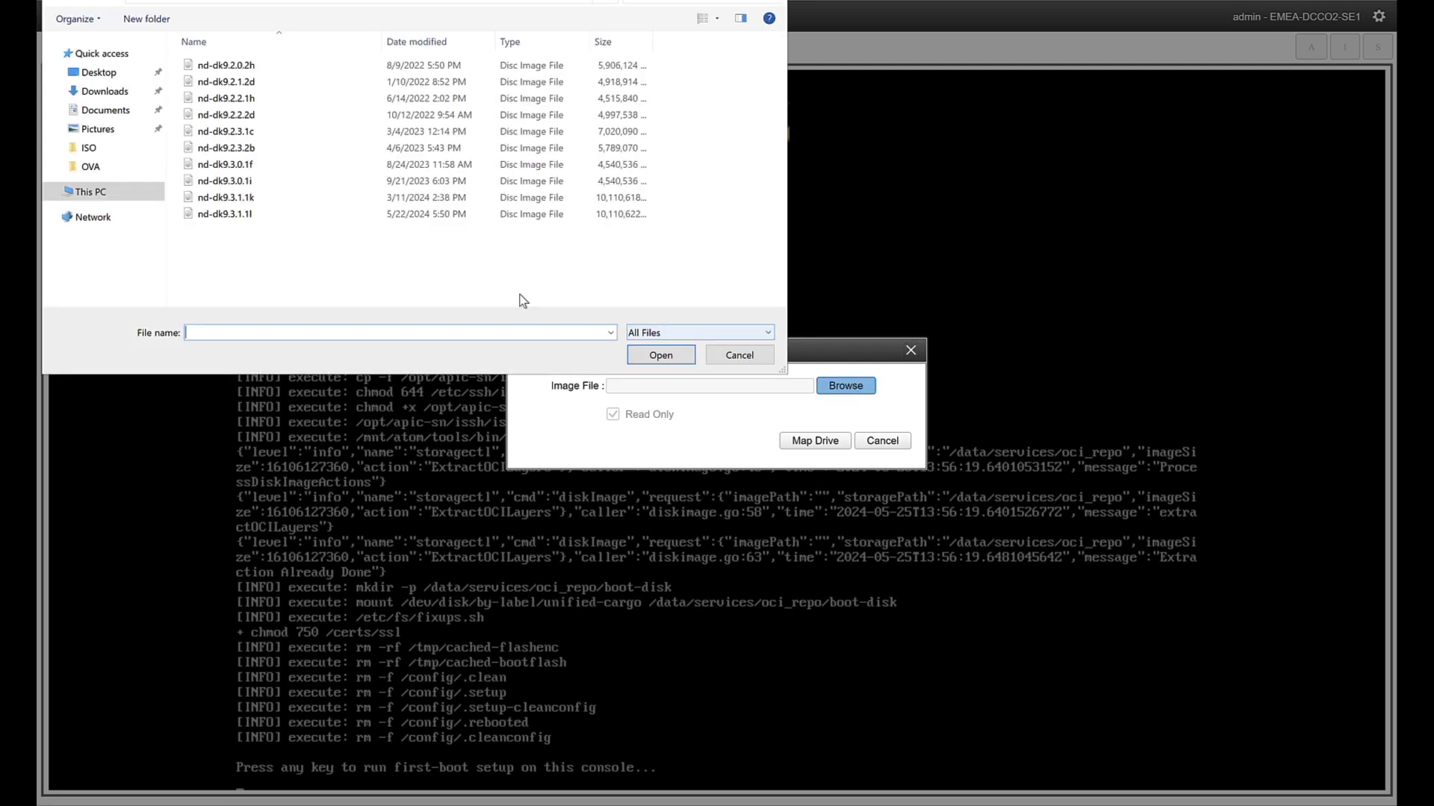
left_click(312, 214)
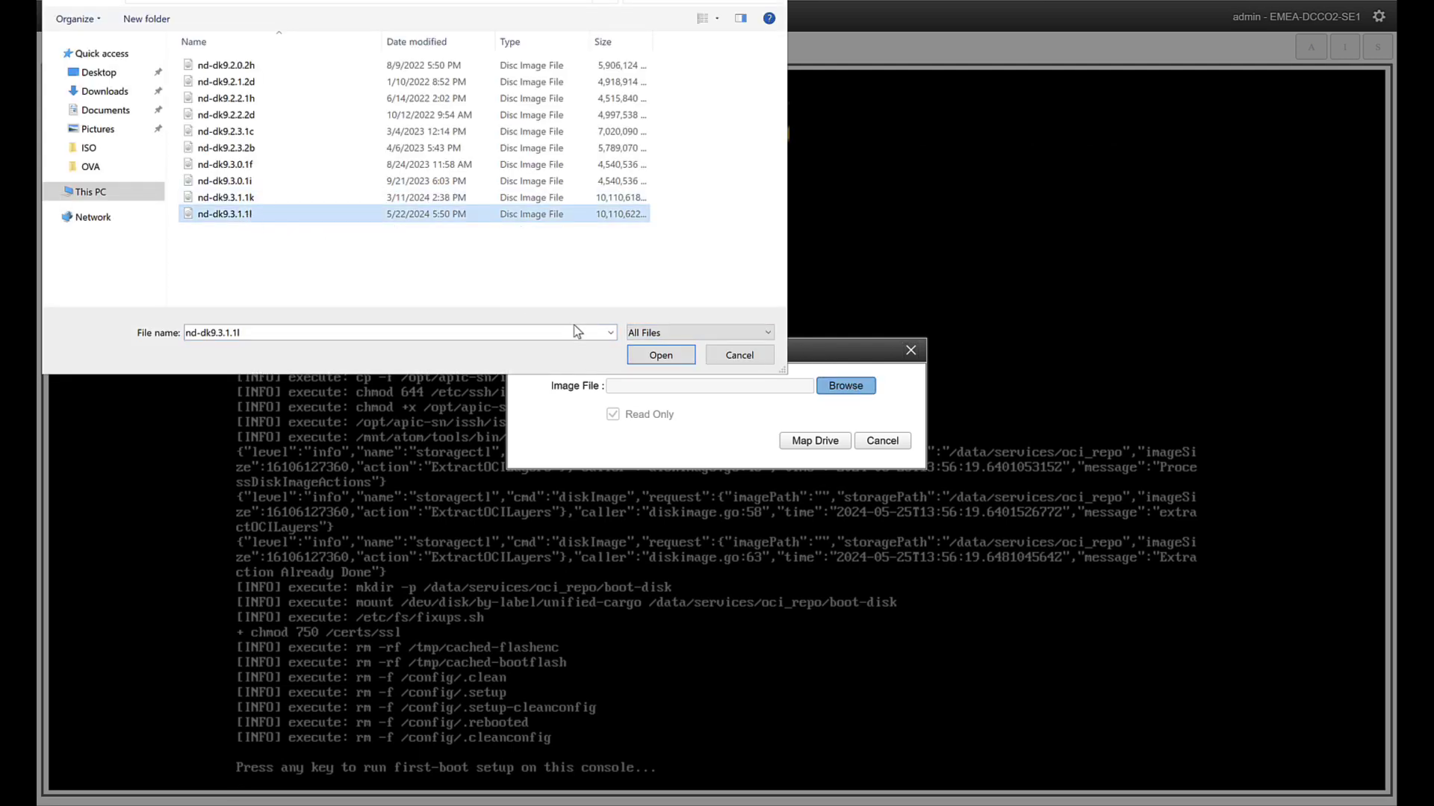
left_click(657, 357)
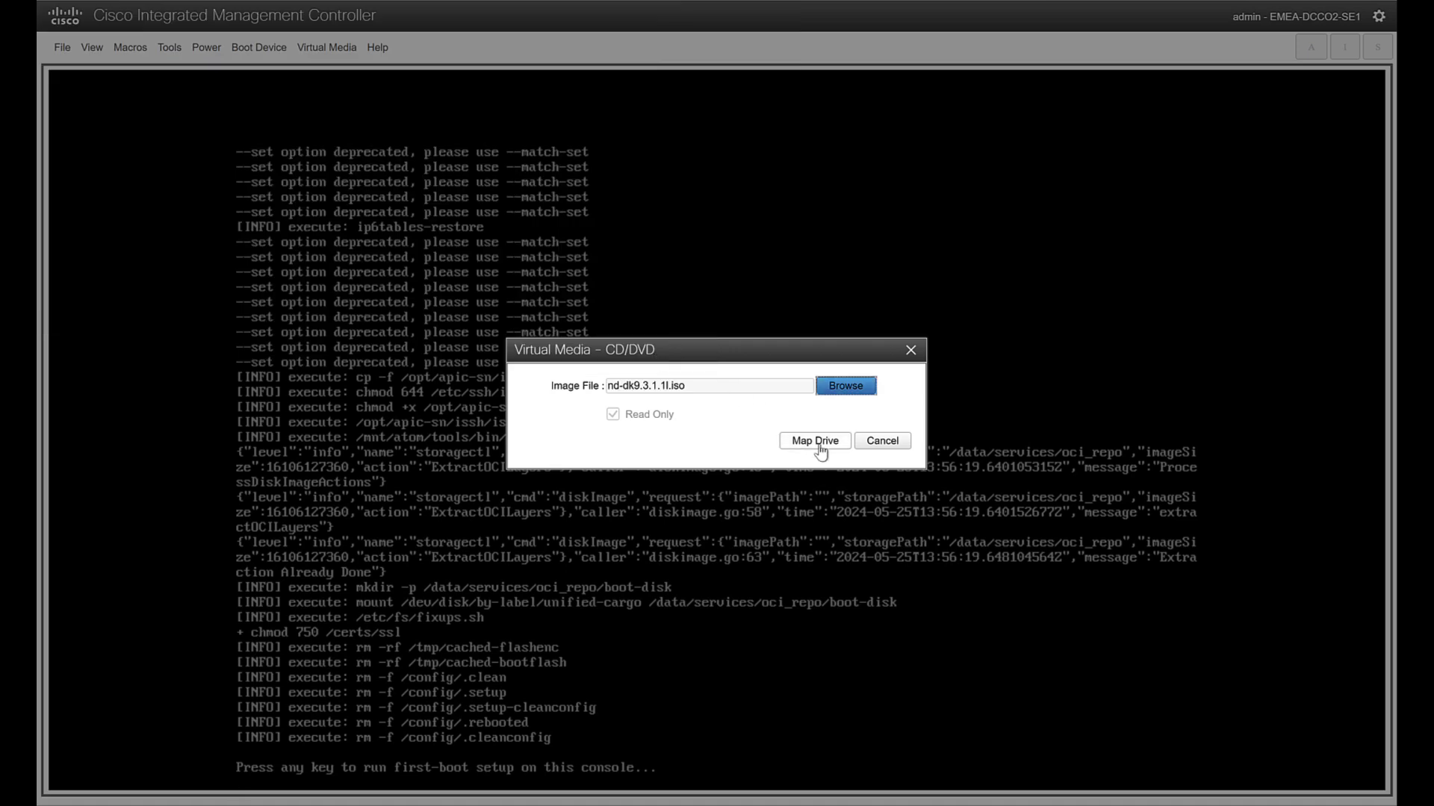
left_click(846, 444)
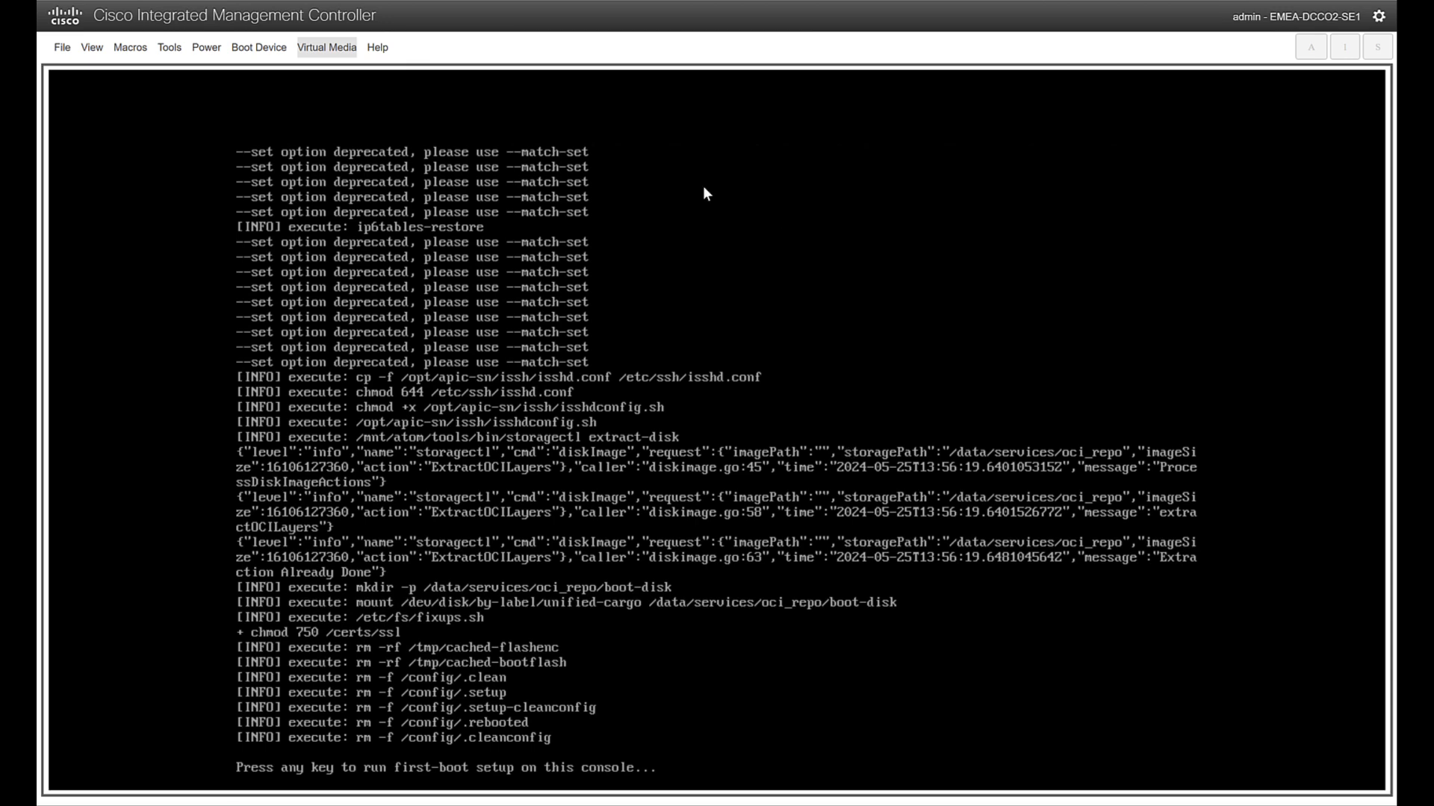
Warm-reset the server through Power > Reset System and confirm with OK
left_click(206, 47)
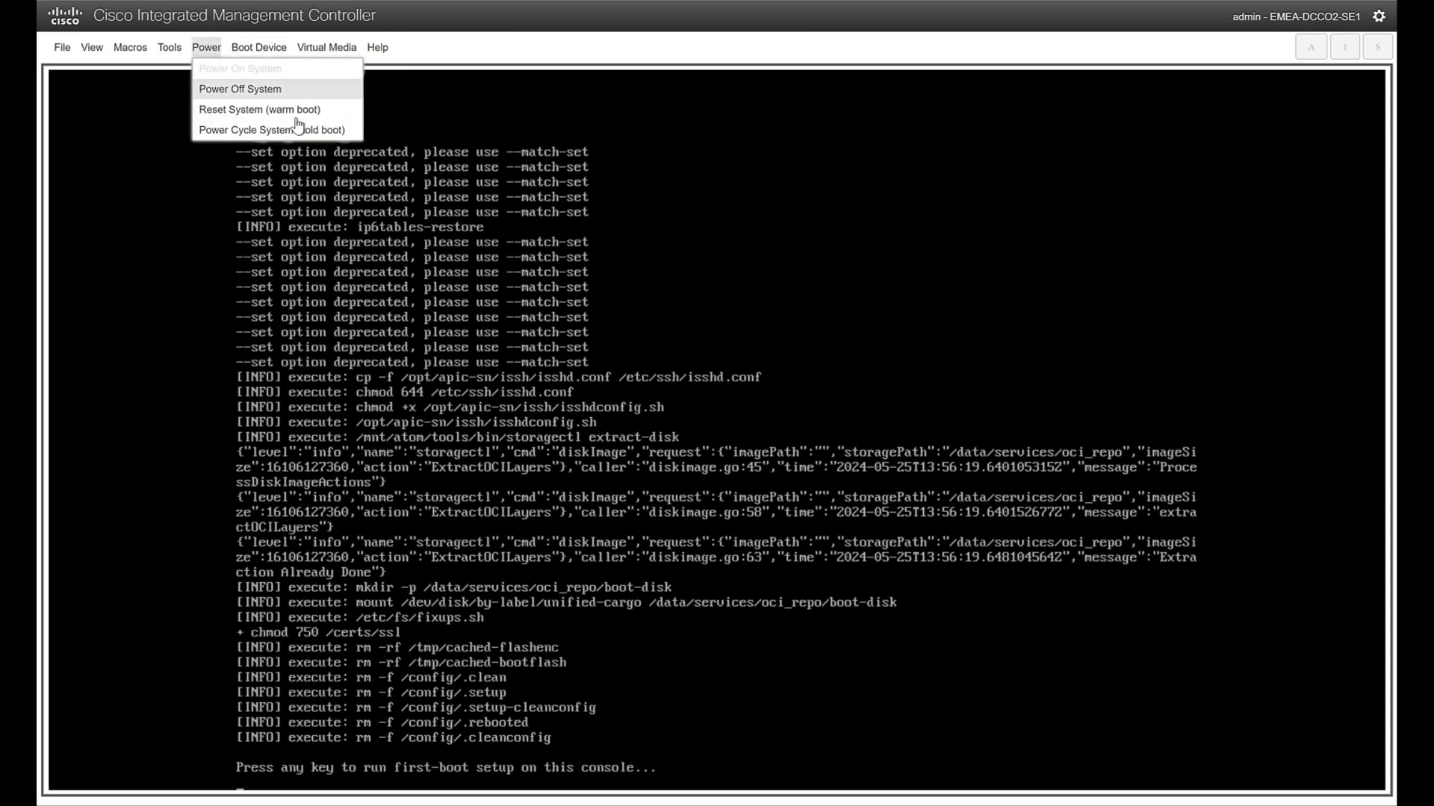
left_click(333, 111)
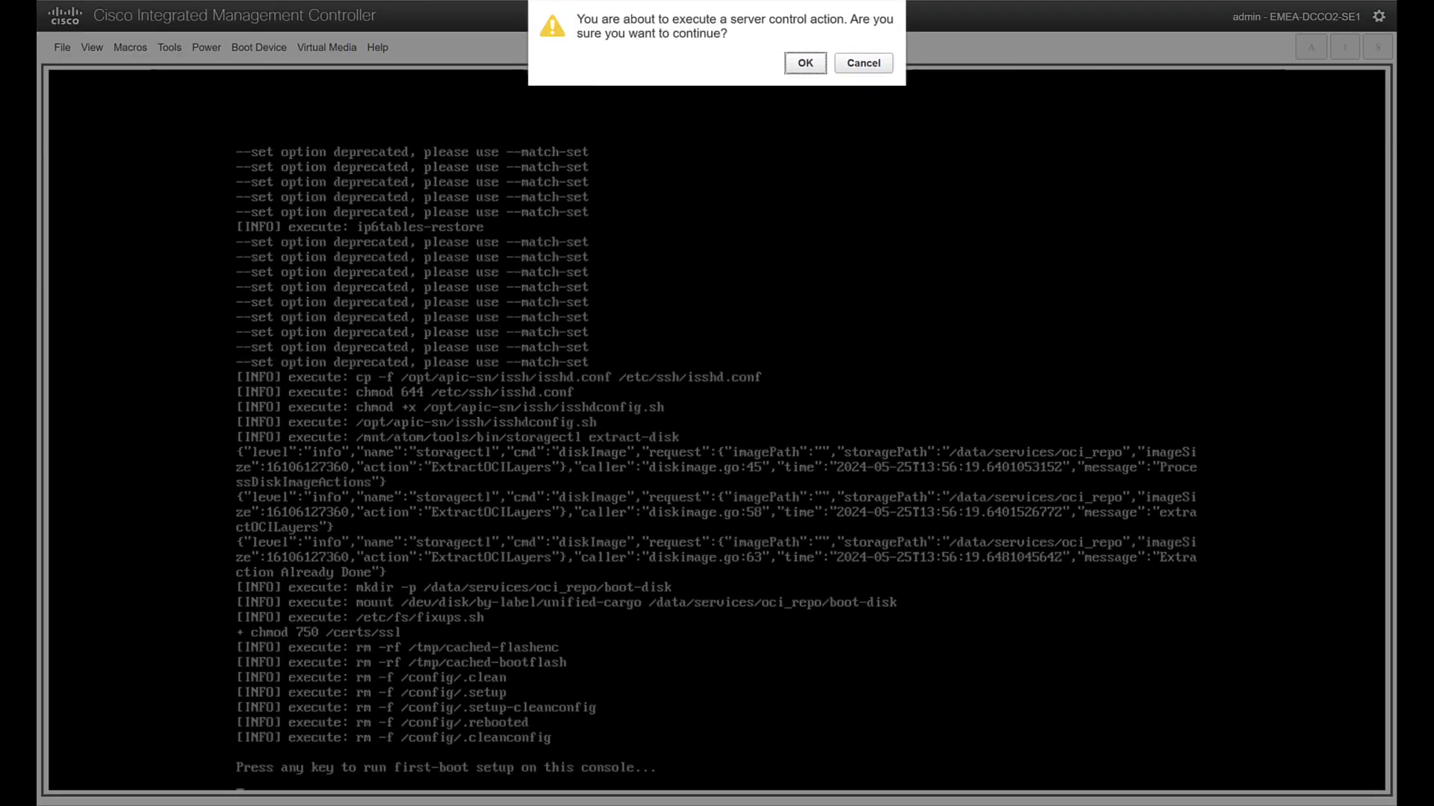
left_click(805, 63)
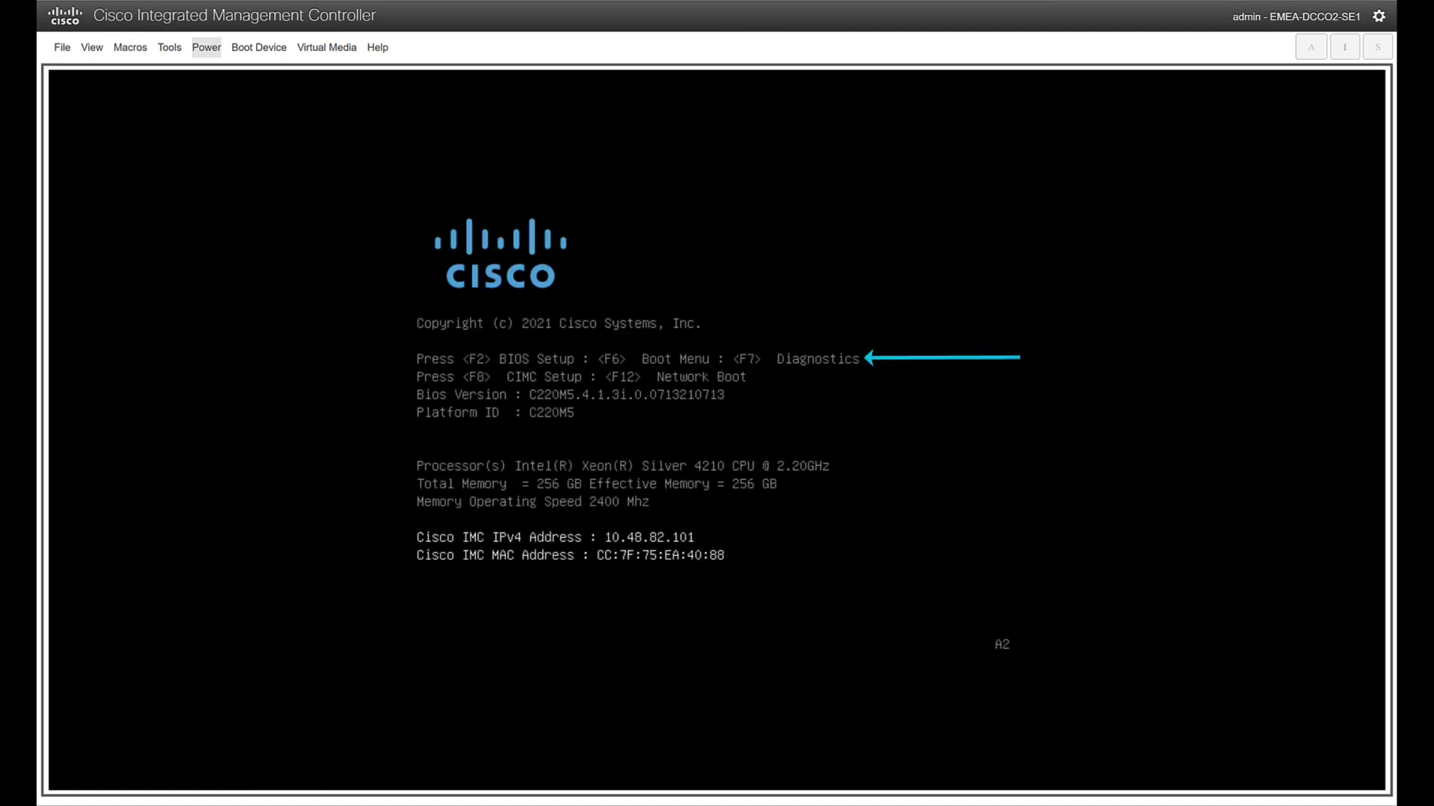
Press F6 at POST and boot from UEFI: Cisco vKVM-Mapped vDVD1.24
key("F6")
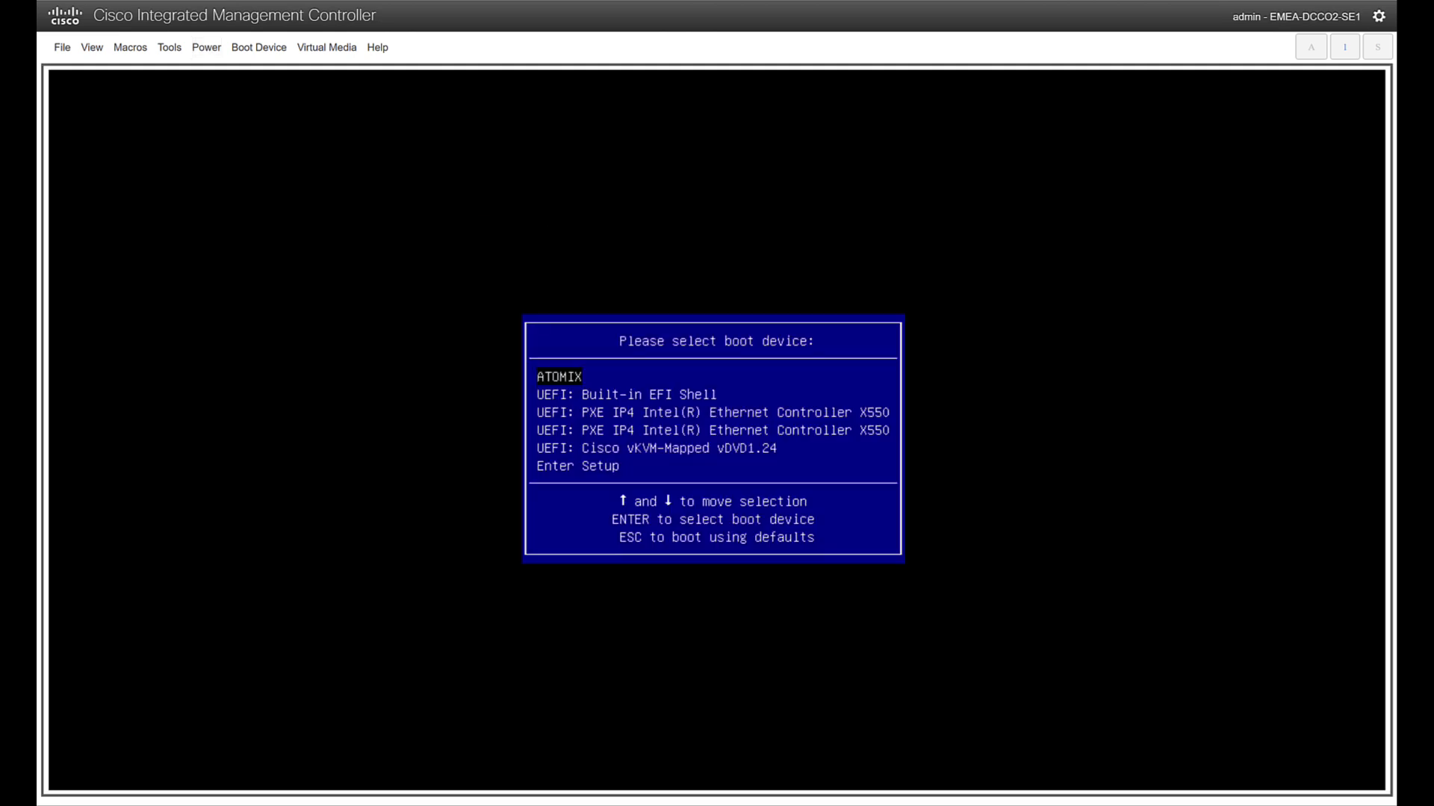
key("Down")
key("Down")
key("Down")
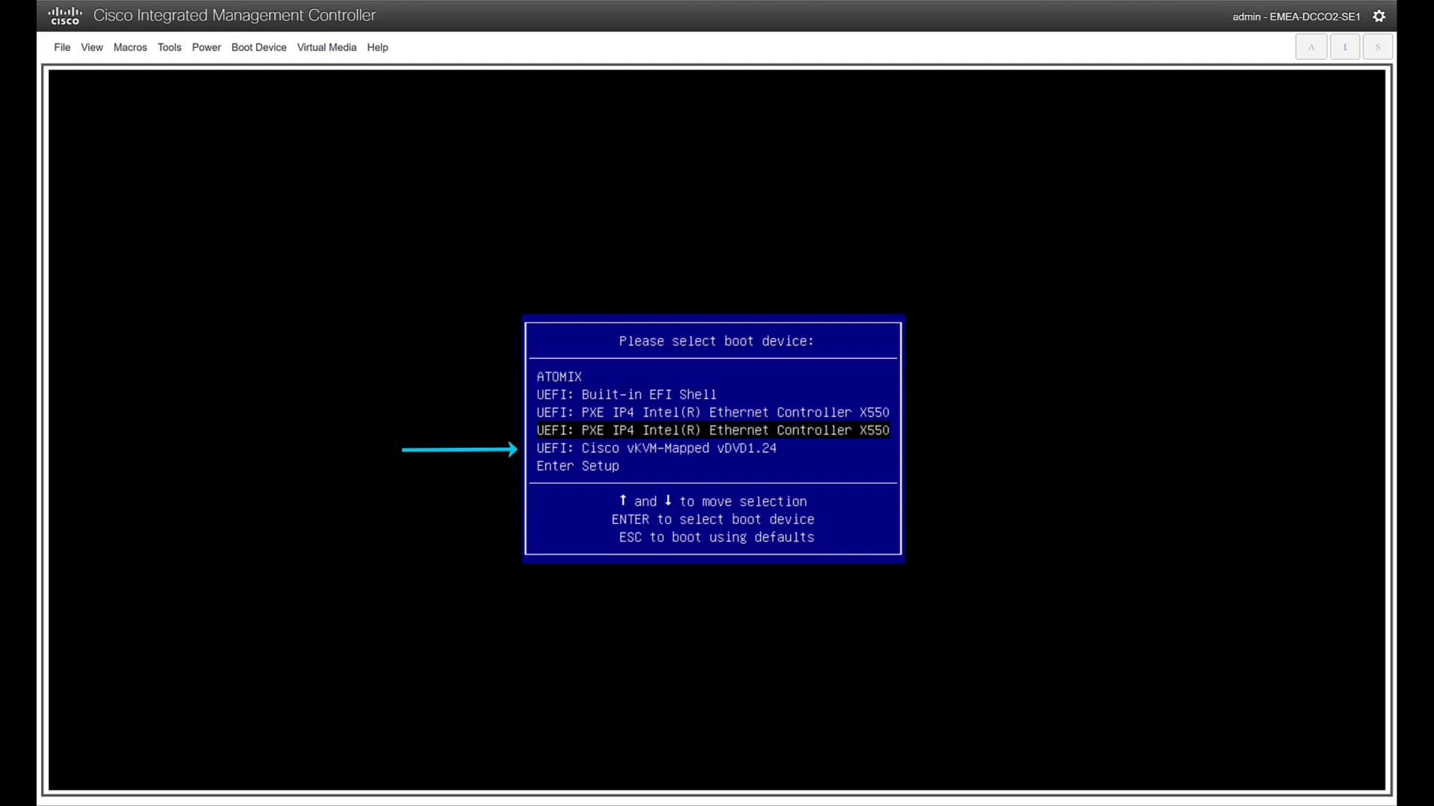
key("Down")
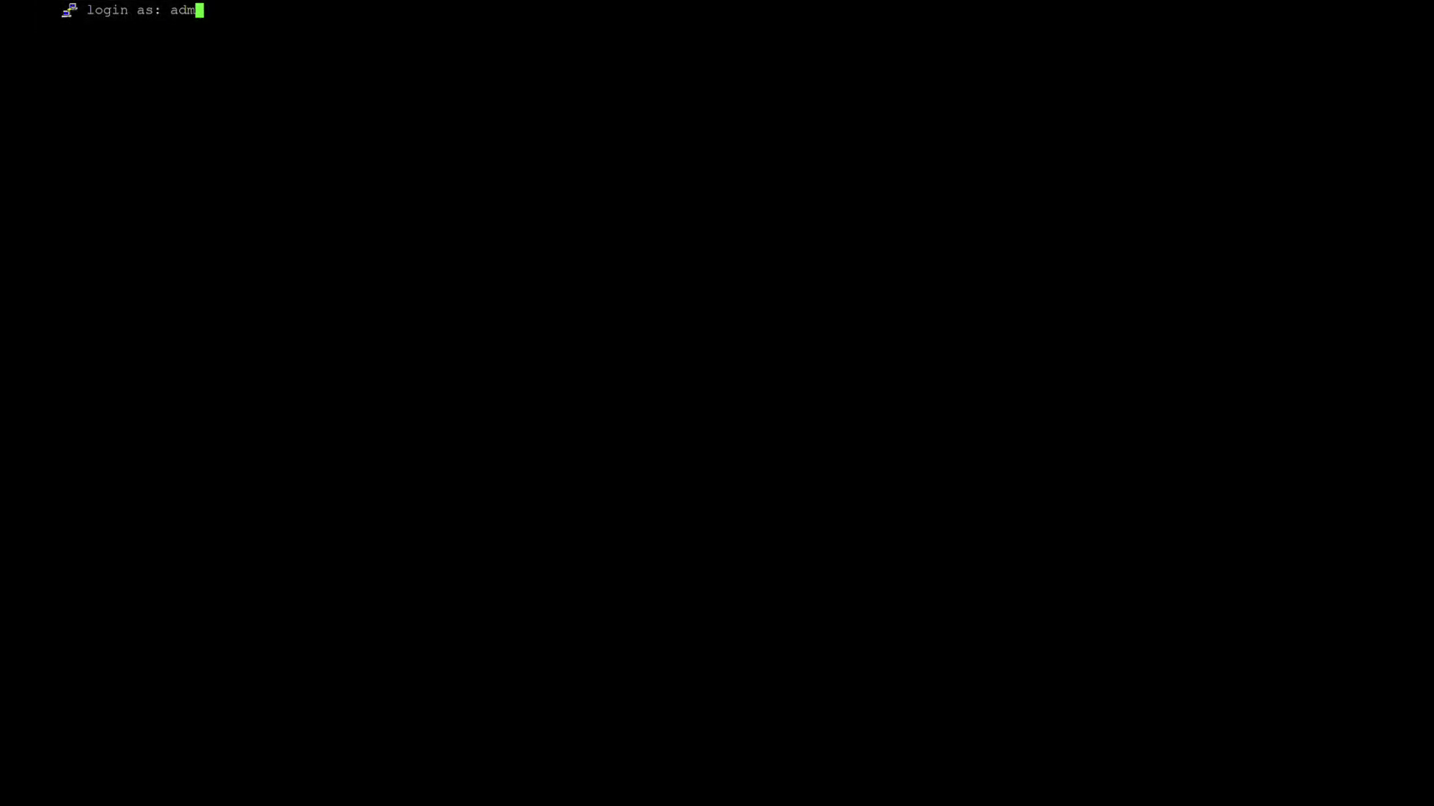
type("in as: adm")
key("Return")
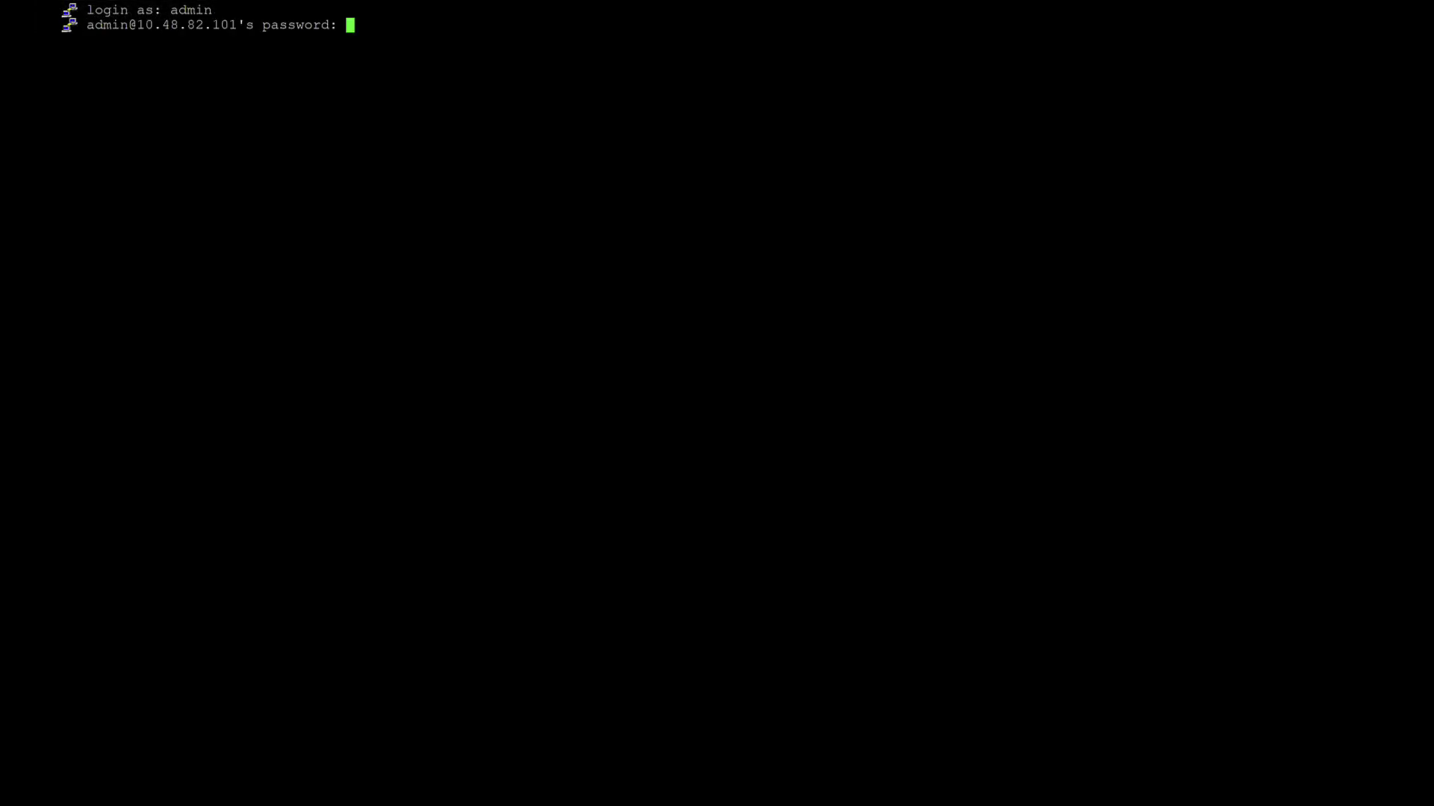
Log into CIMC with the admin password, run 'connect host', and answer 'skip' at the ISO URL prompt
key("Return")
type("co")
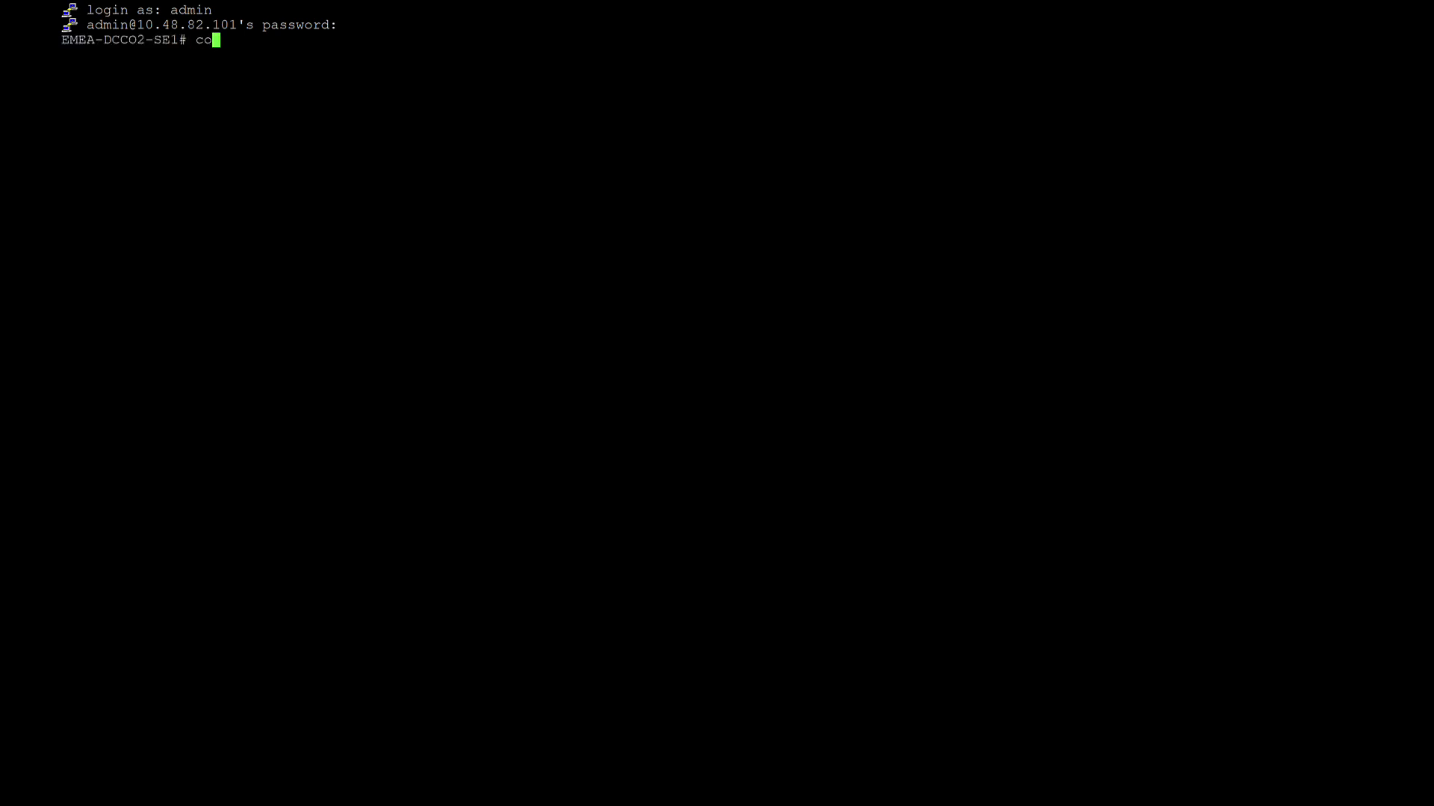
type("nnect host")
key("Return")
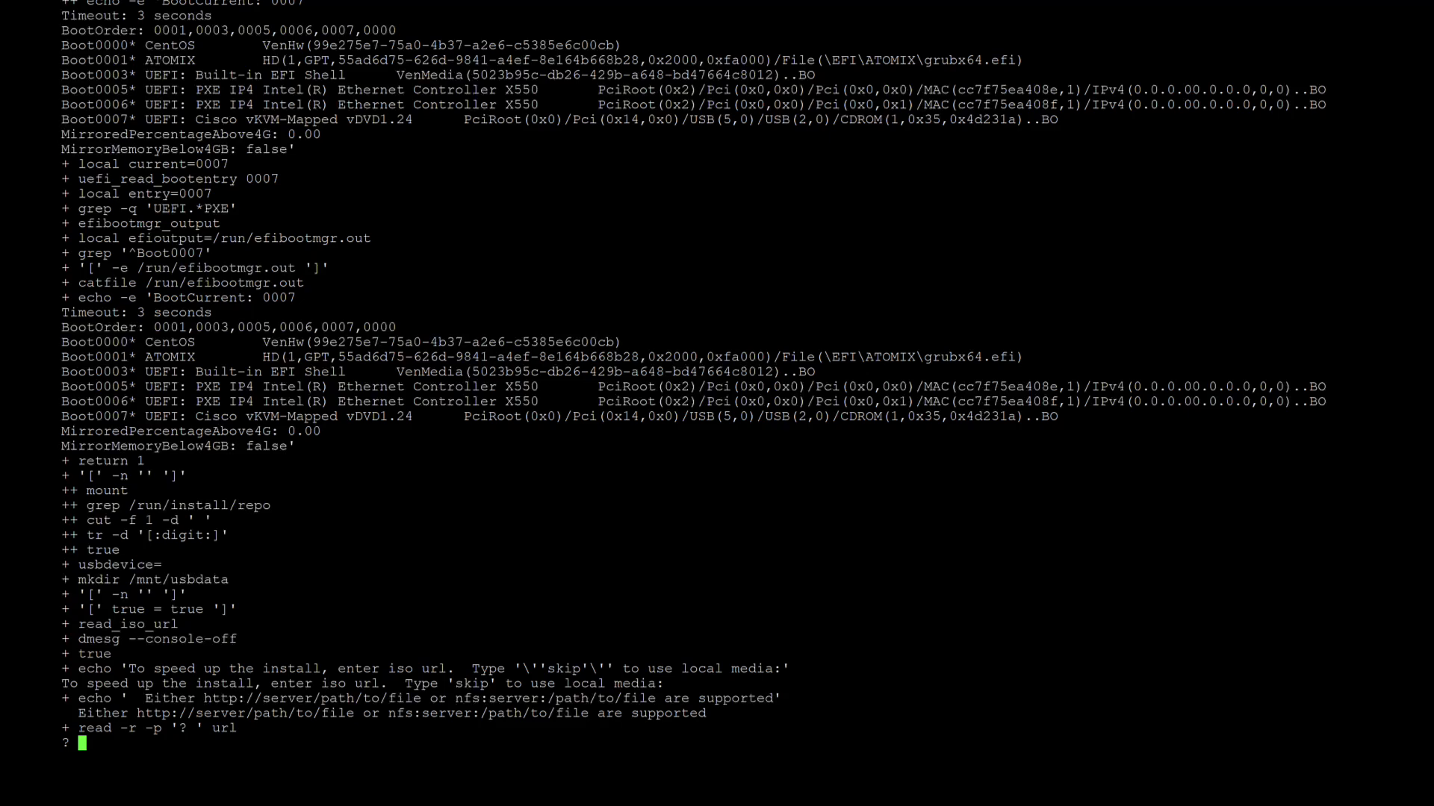
type("skip")
key("Return")
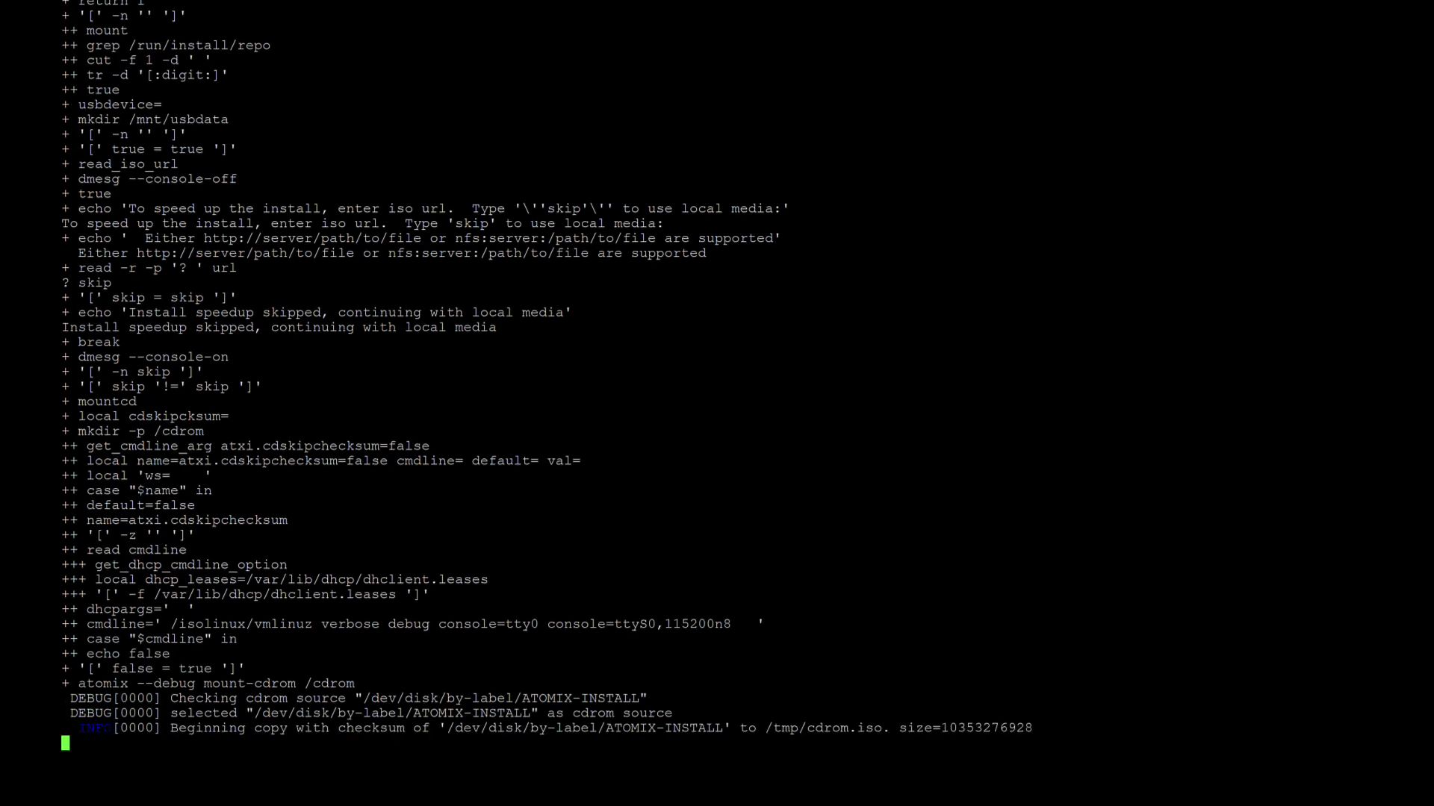